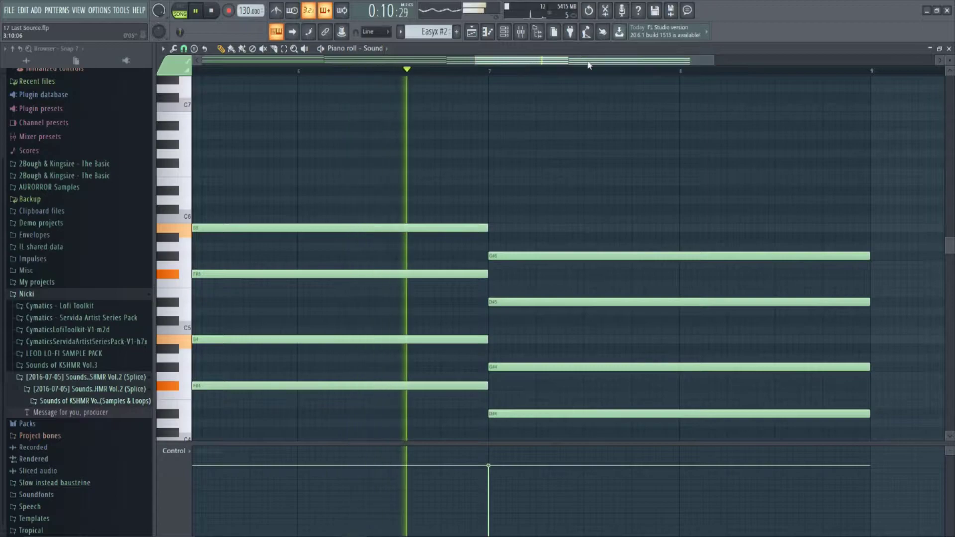
Step: Leave the Sound notes, view the Bam bam, Fähre and biiis notes, then show later bars
key("F7")
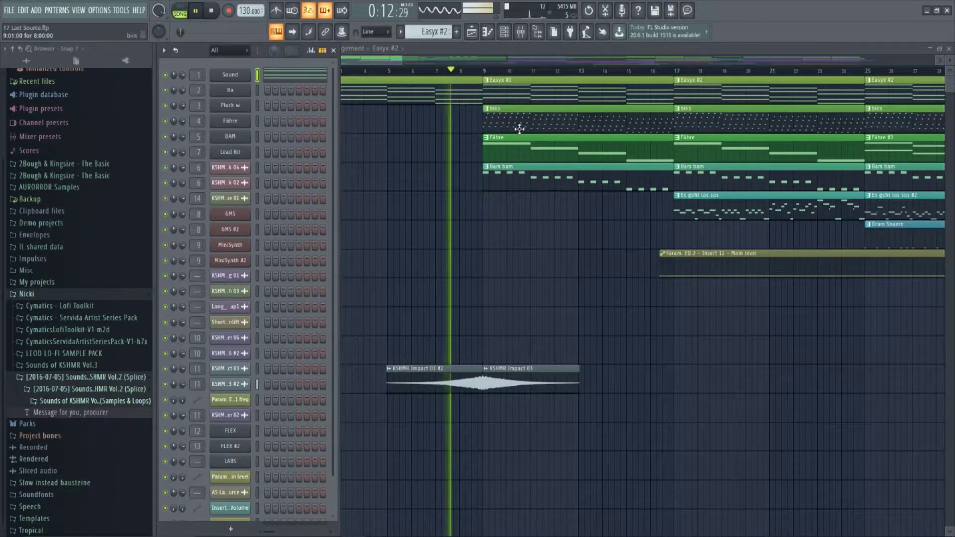
double_click(496, 173)
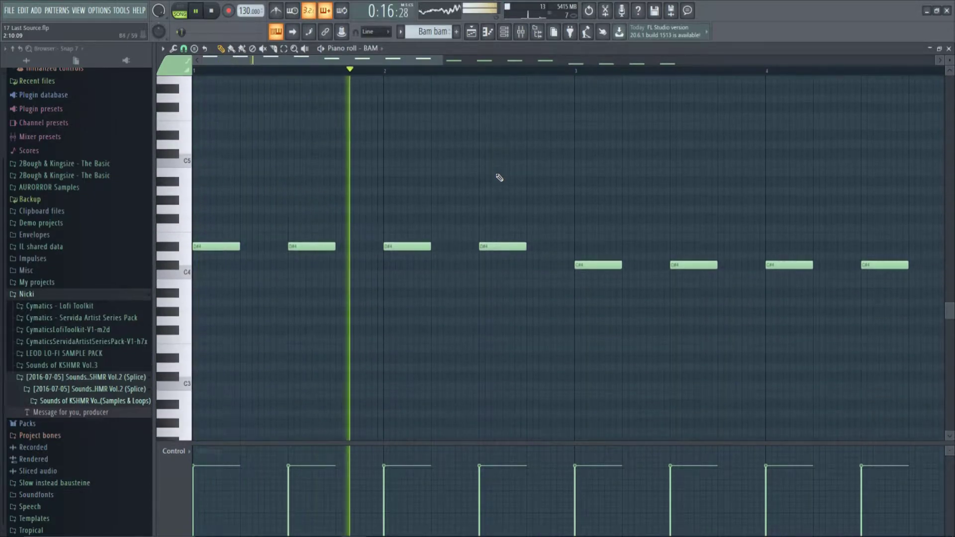
key("F7")
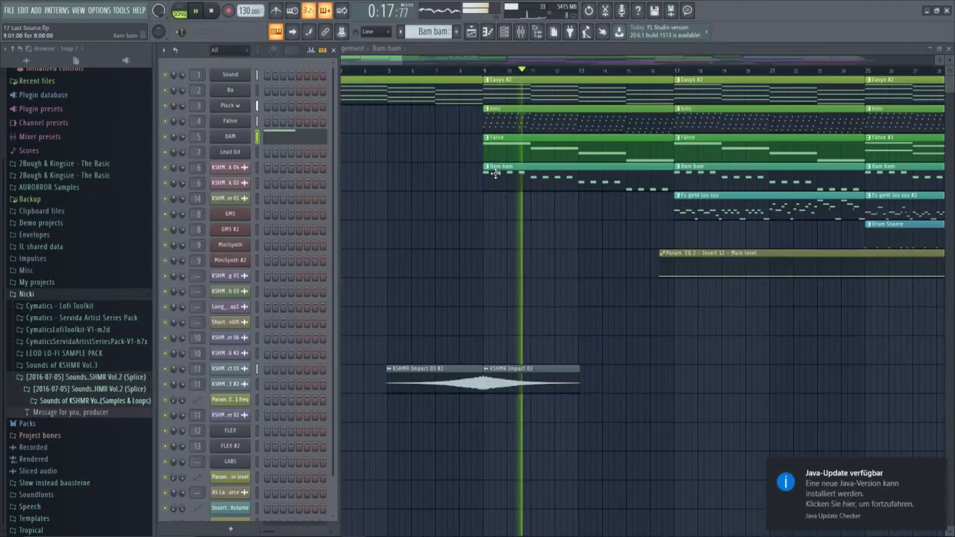
double_click(495, 132)
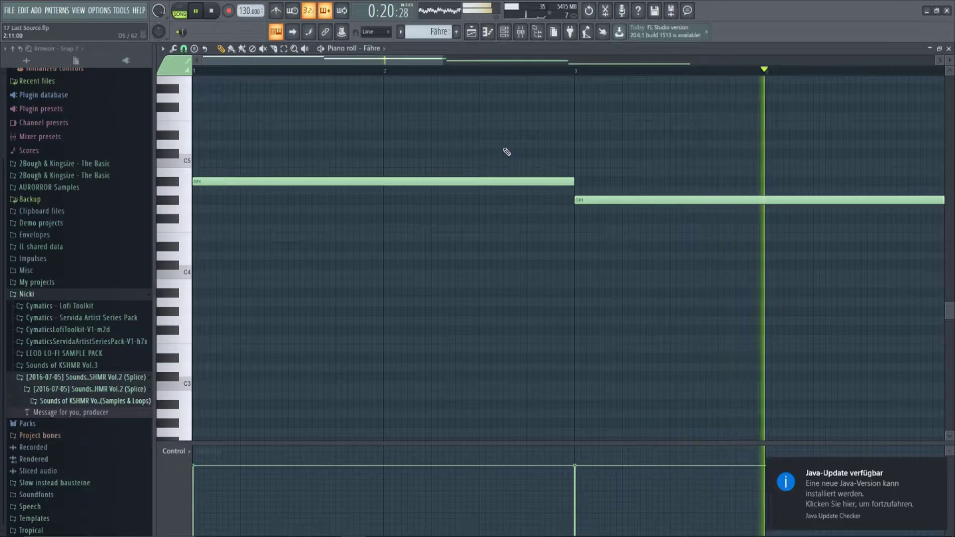
key("F7")
double_click(600, 125)
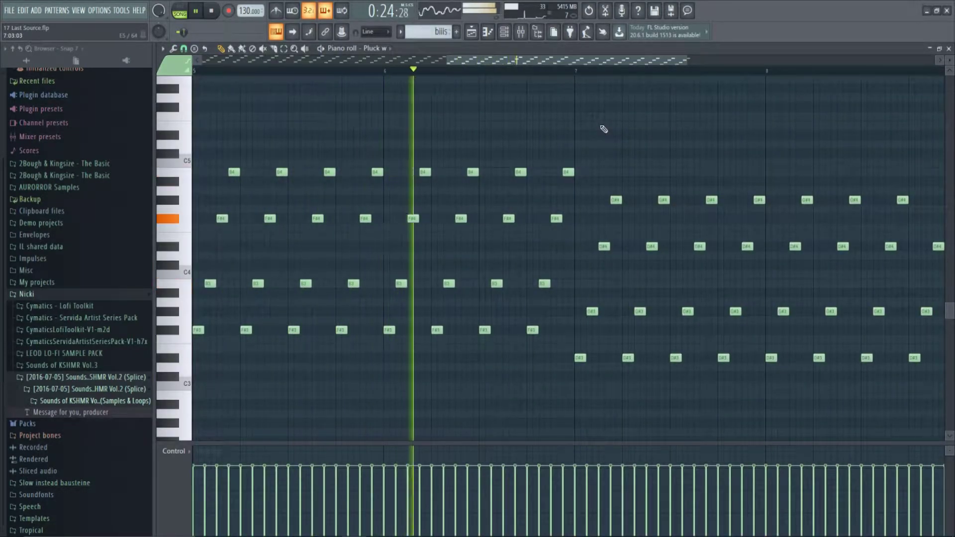
key("F7")
left_click_drag(656, 308, 426, 311)
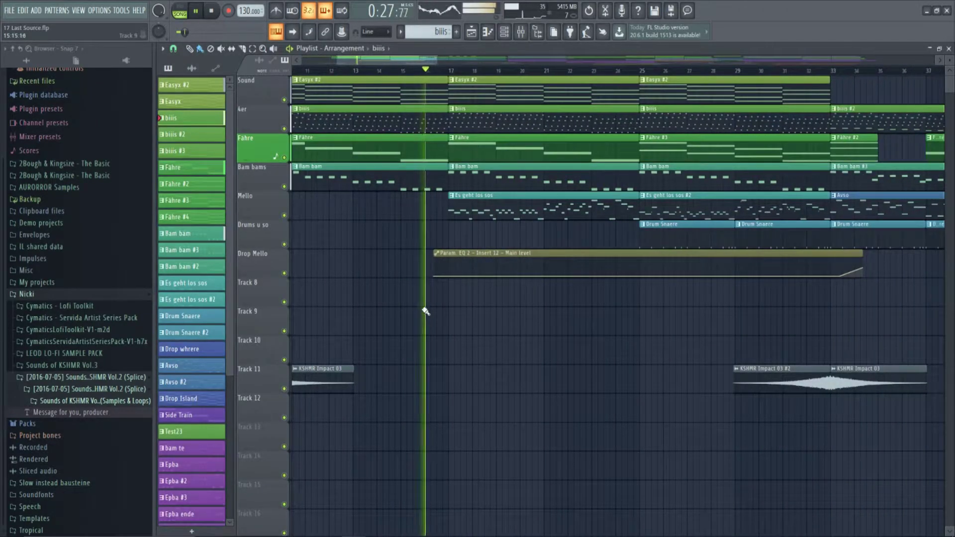
Step: Open the Es geht los sos pattern's notes and pan across its bars
double_click(450, 206)
scroll(464, 202, "up", 5)
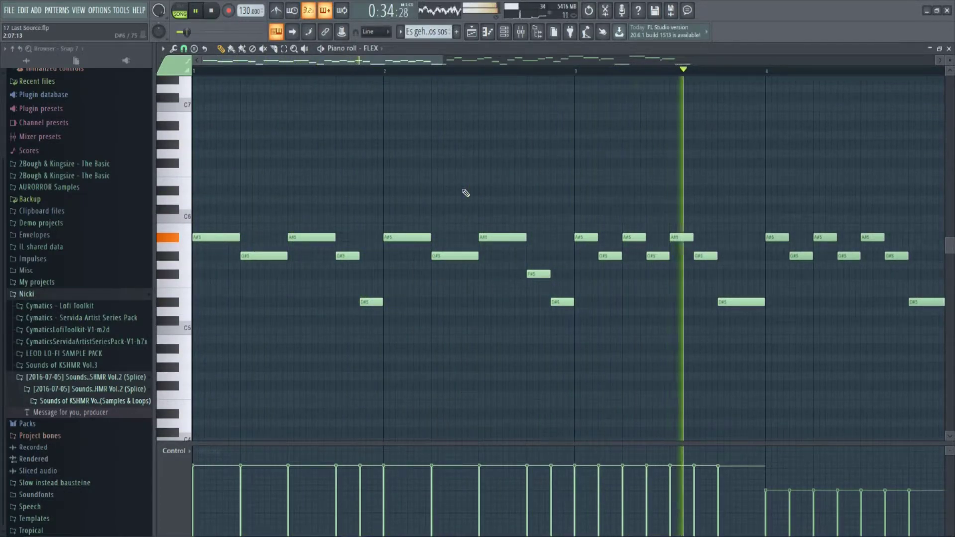
left_click_drag(373, 60, 541, 60)
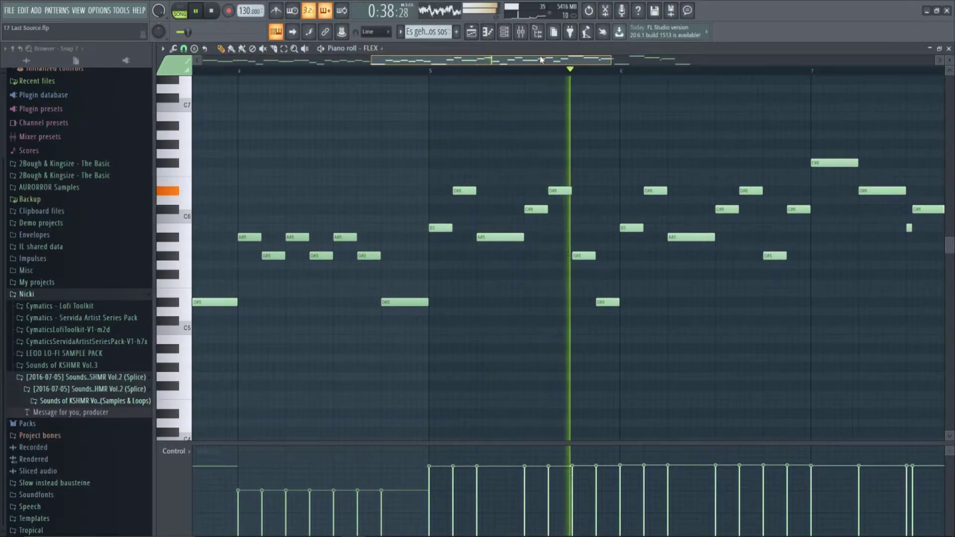
left_click_drag(542, 60, 735, 60)
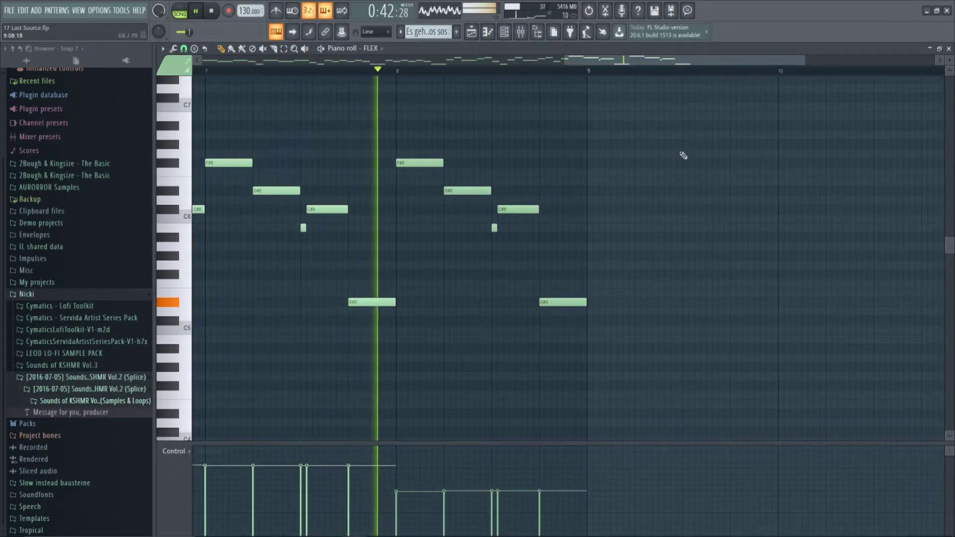
key("Escape")
Step: View the Drum Snaere, Fähre #3 and Es geht los sos #2 notes in turn
key("F6")
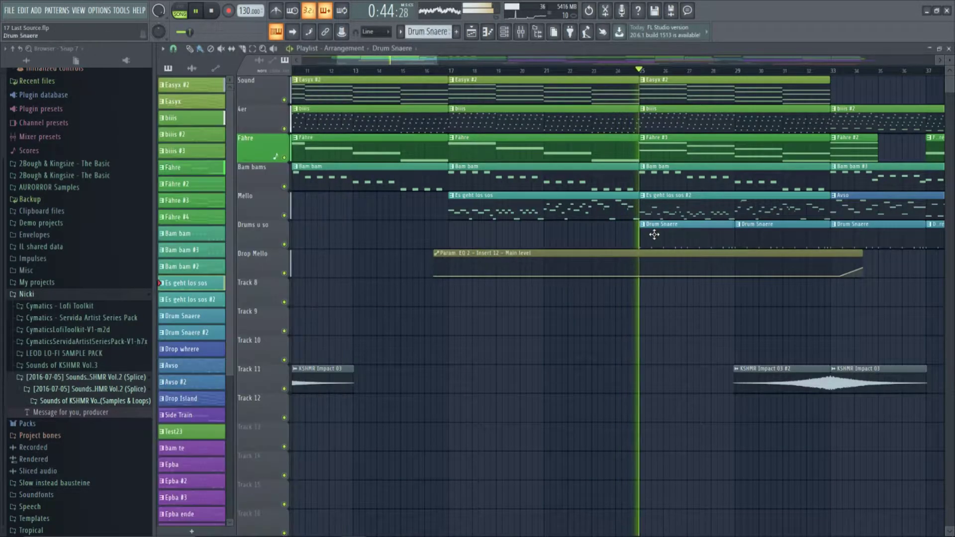
double_click(655, 234)
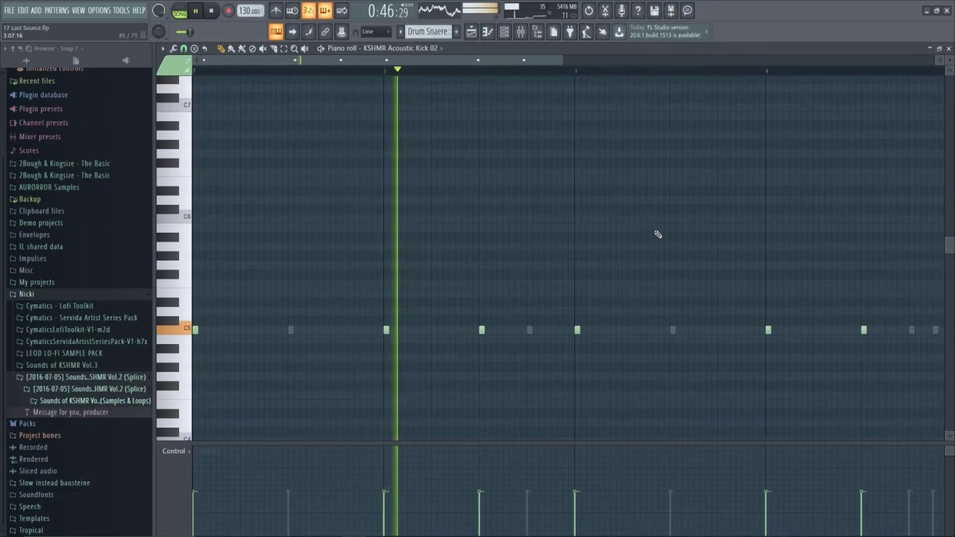
key("F7")
key("F6")
double_click(674, 135)
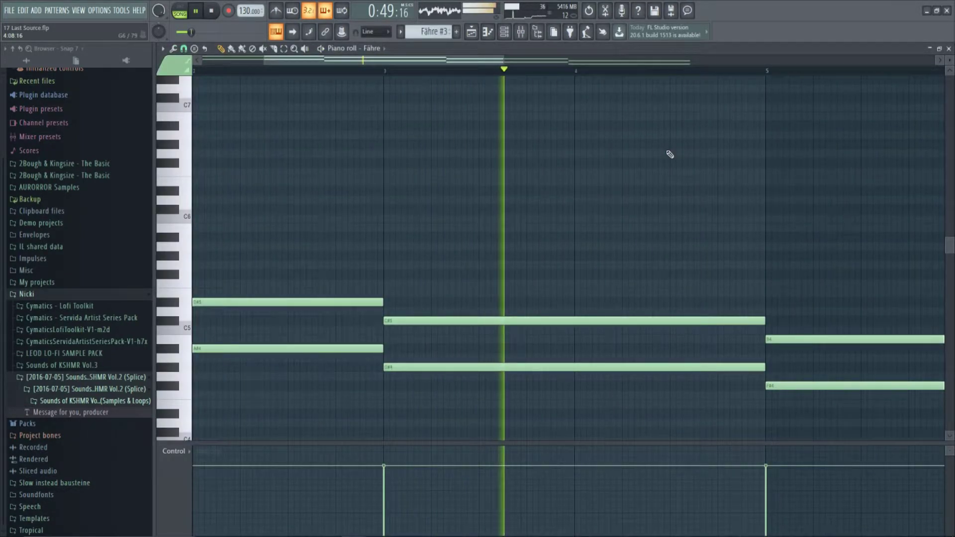
key("F7")
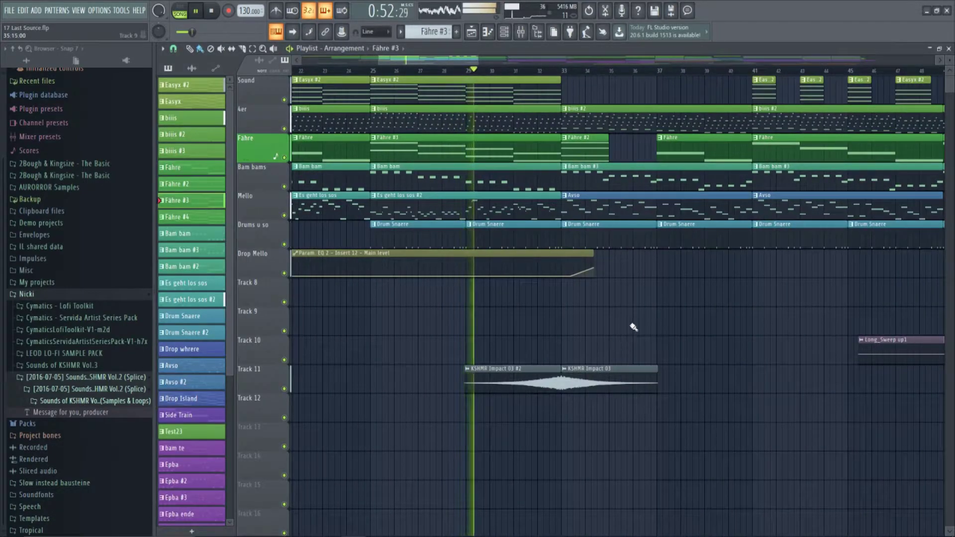
double_click(449, 214)
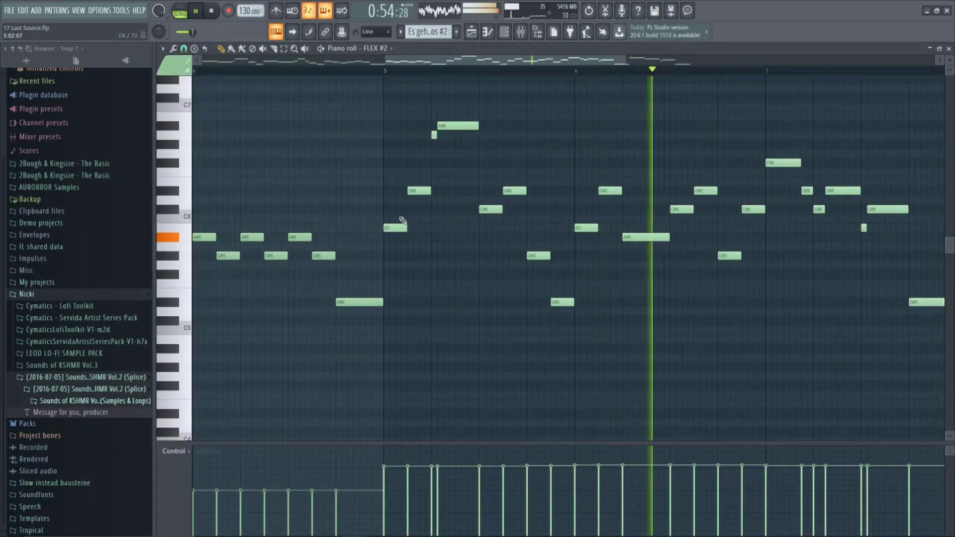
left_click_drag(465, 62, 635, 50)
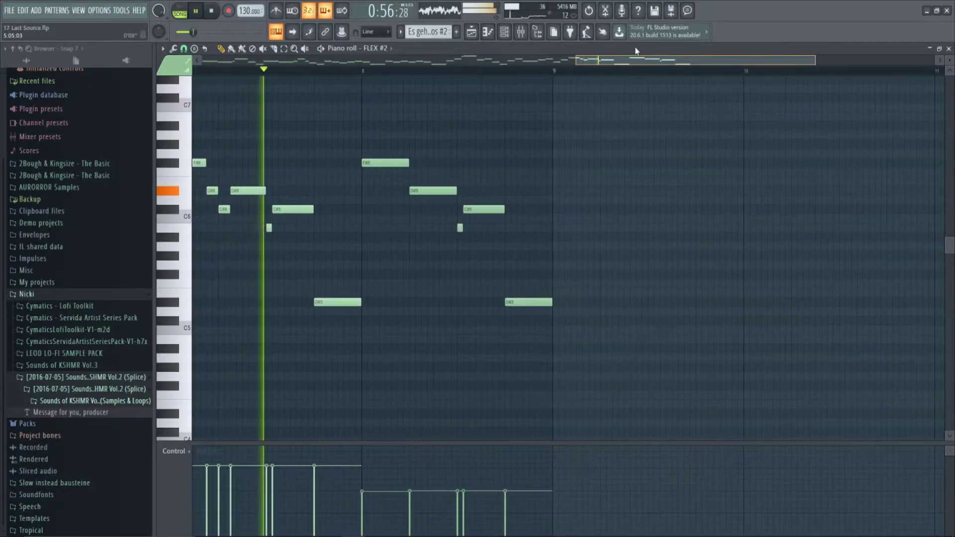
key("F7")
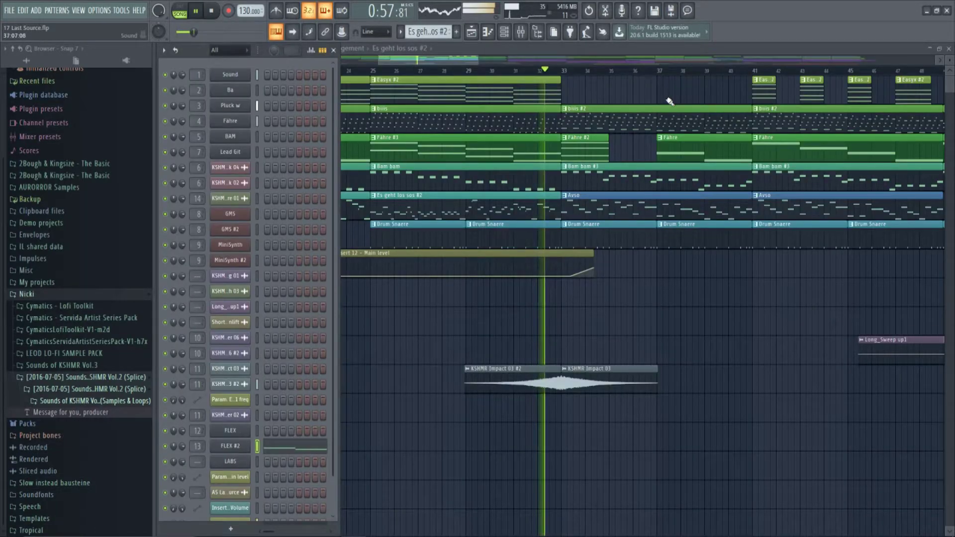
Step: Open the Avso pattern's notes and scroll and pan through them
double_click(572, 201)
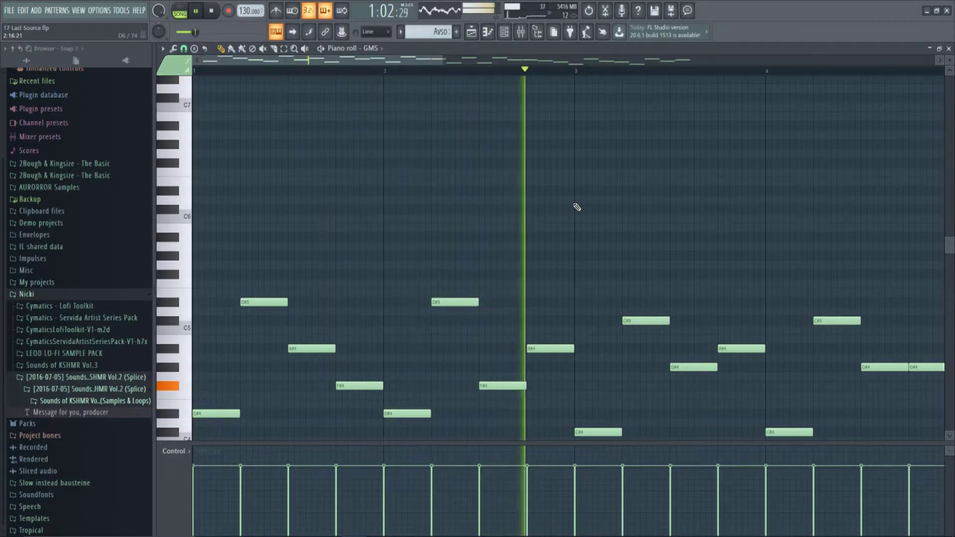
scroll(520, 149, "down", 3)
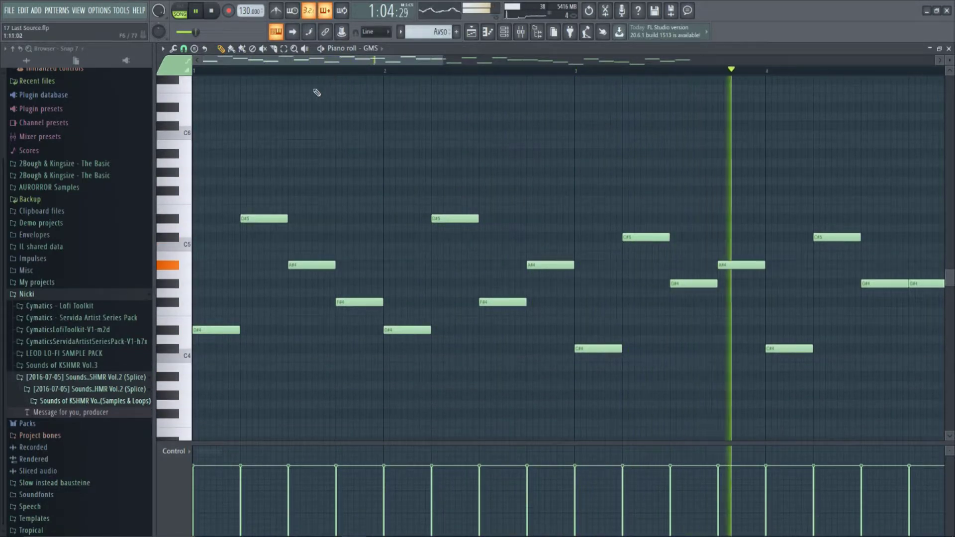
left_click_drag(341, 60, 695, 64)
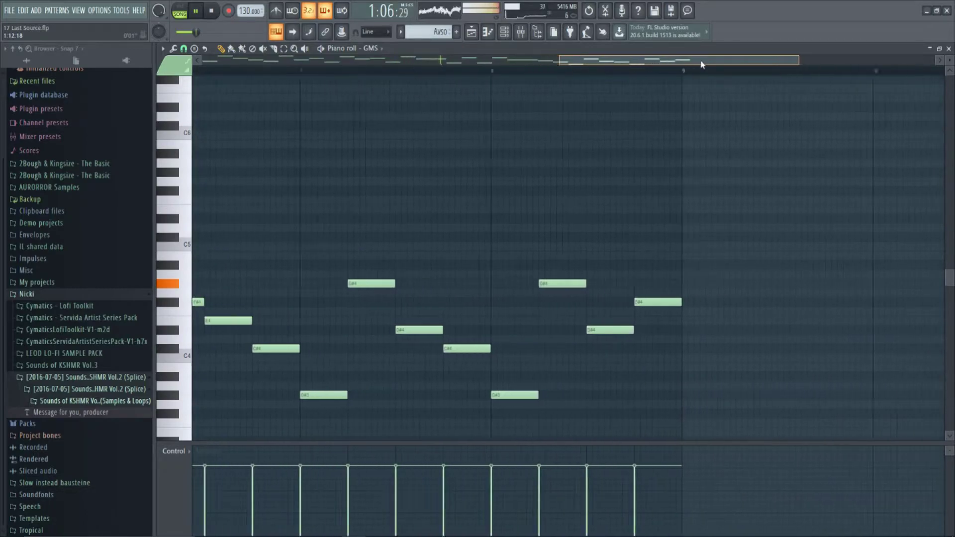
key("F7")
Step: Check the Fähre, biiis #2 and Avso notes, hiding the channel rack afterwards
double_click(666, 151)
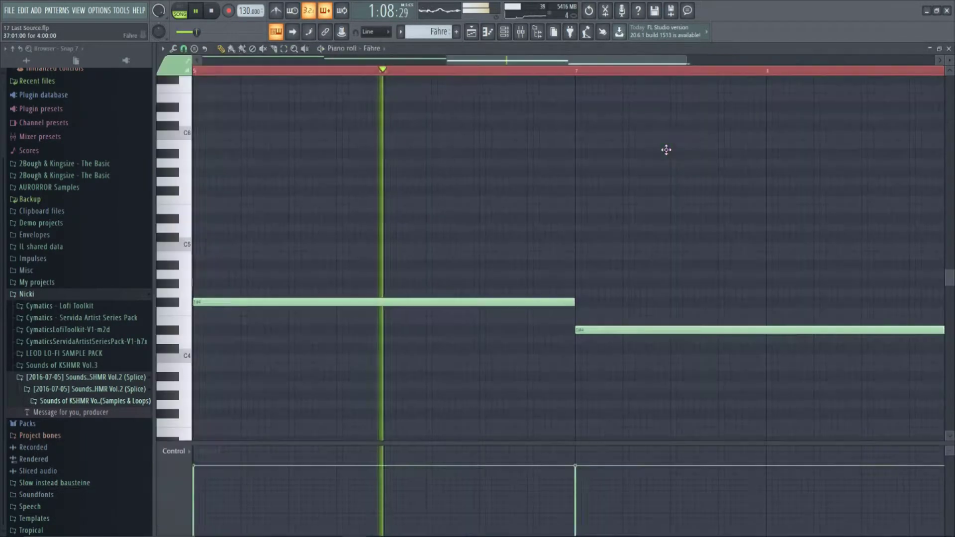
key("F7")
double_click(612, 123)
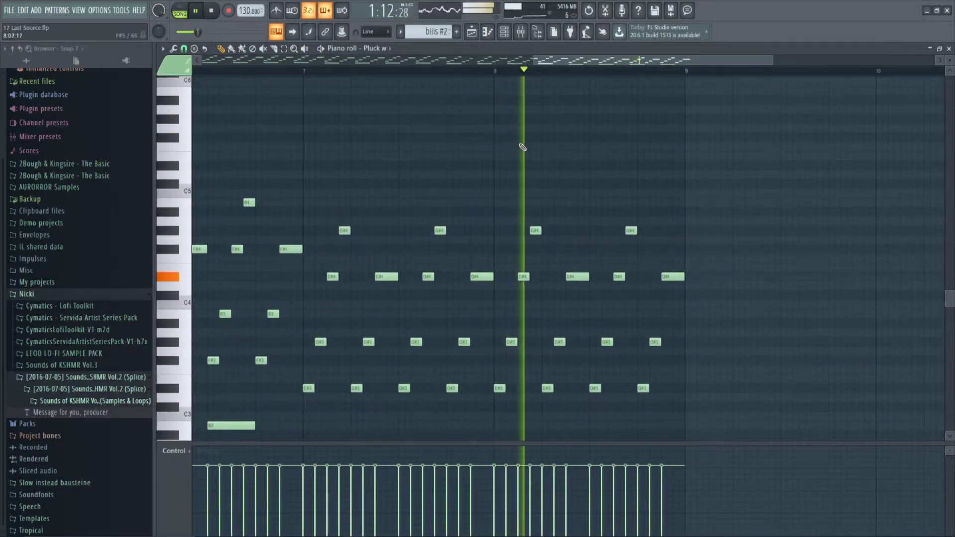
key("F7")
key("F6")
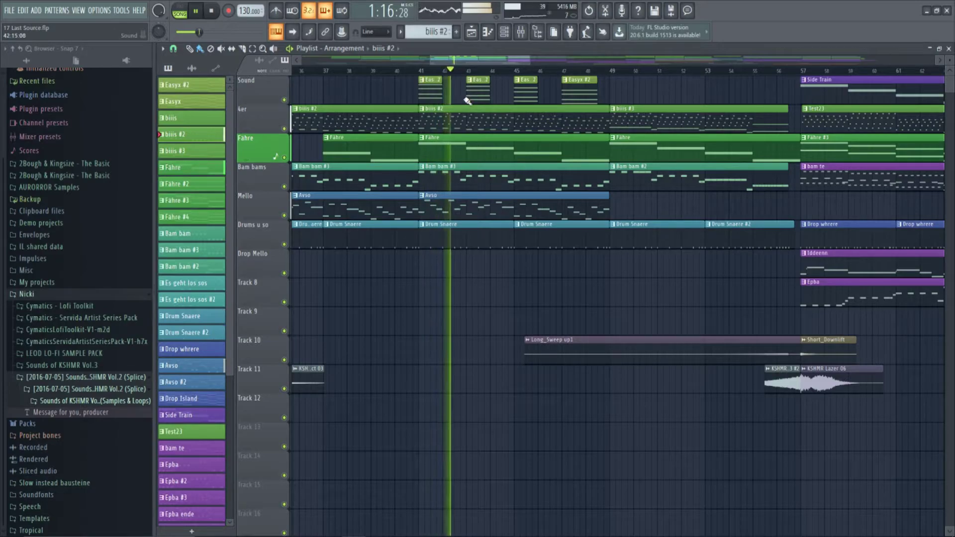
double_click(448, 207)
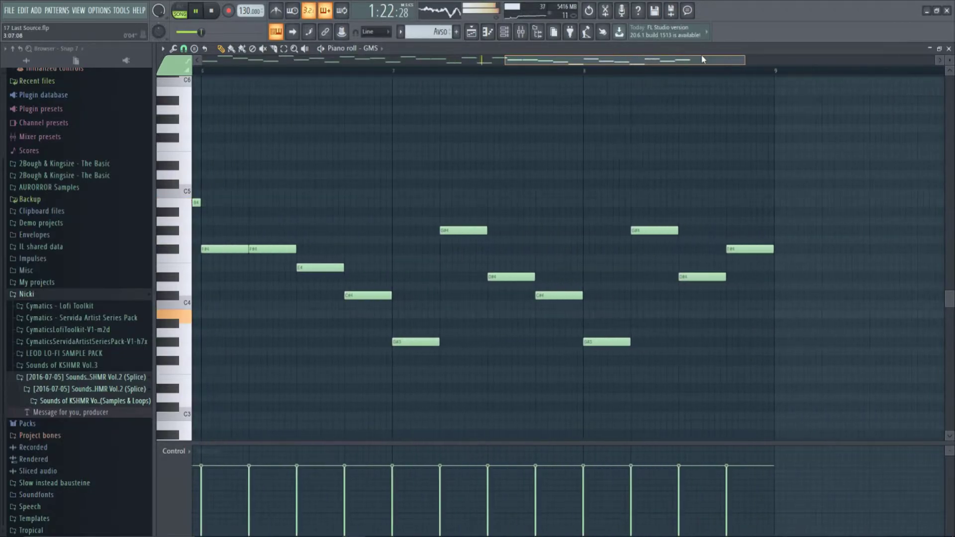
key("F7")
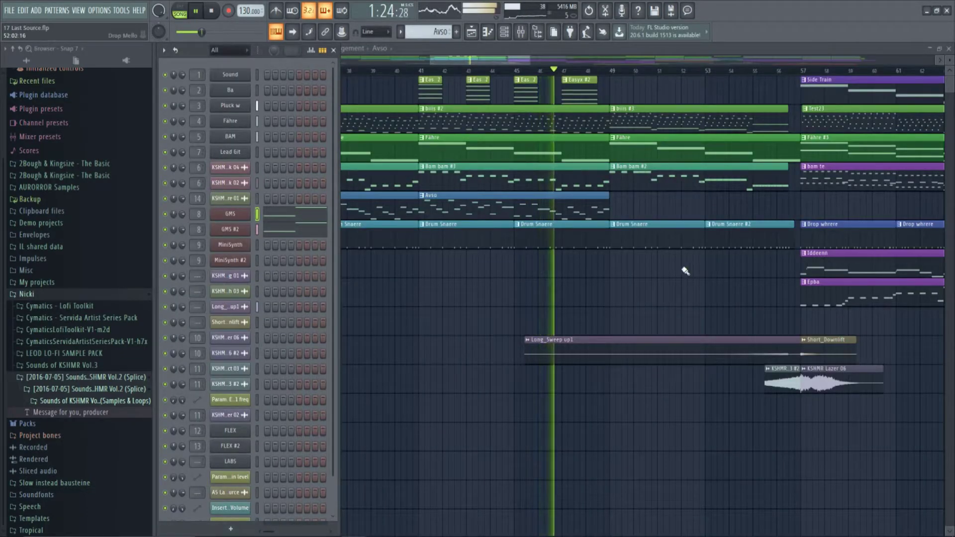
key("F6")
Step: View the Drum Snaere, Bam bam #2, bilis #3 and Drum Snaere #2 kick and pluck notes
double_click(557, 238)
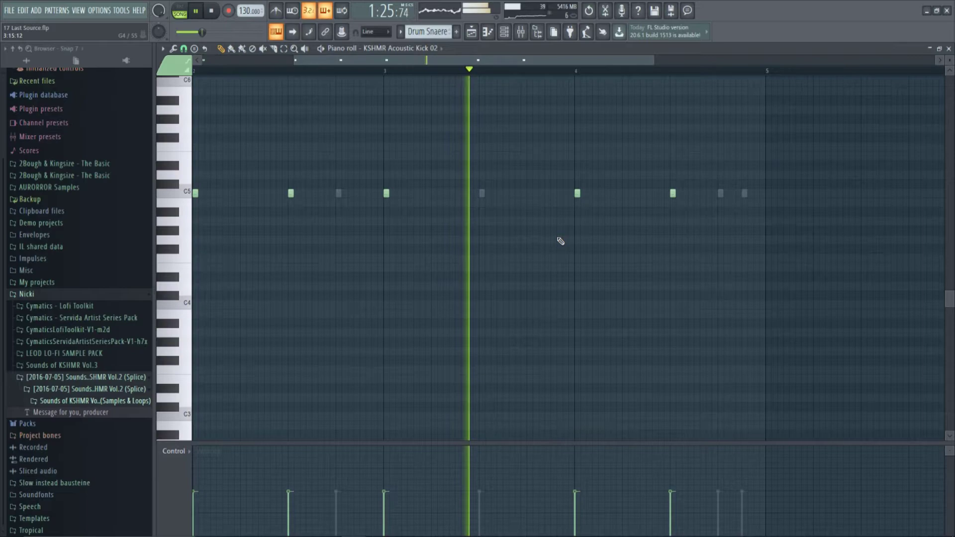
key("F7")
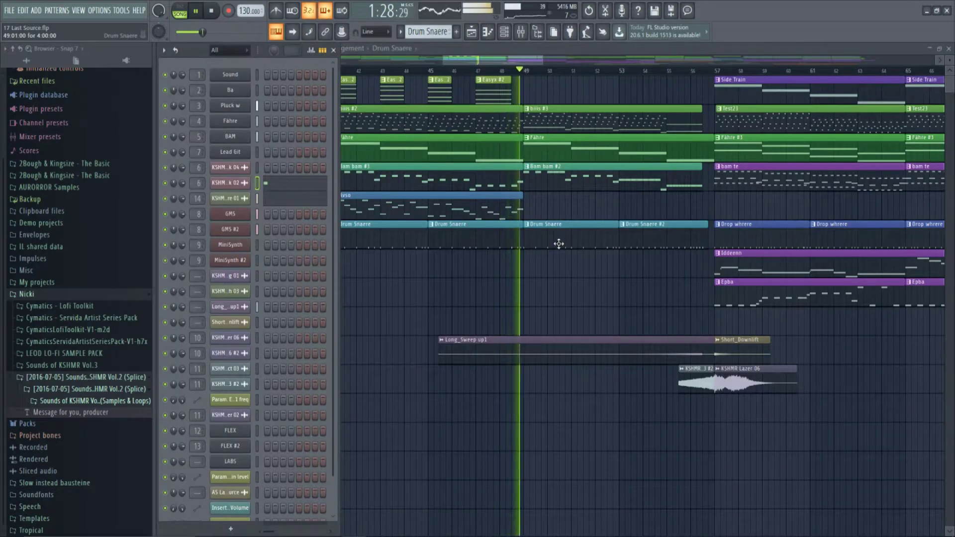
double_click(544, 189)
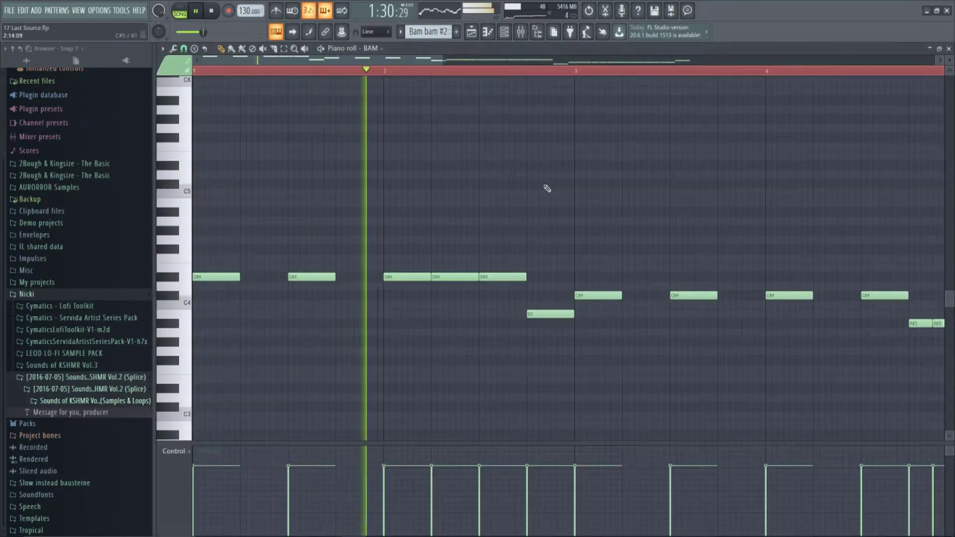
key("F7")
double_click(590, 133)
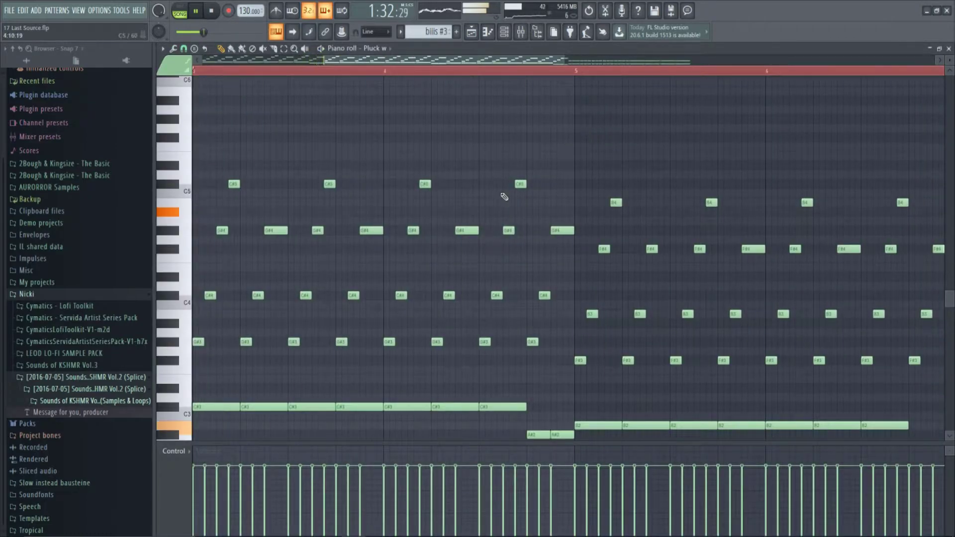
key("F7")
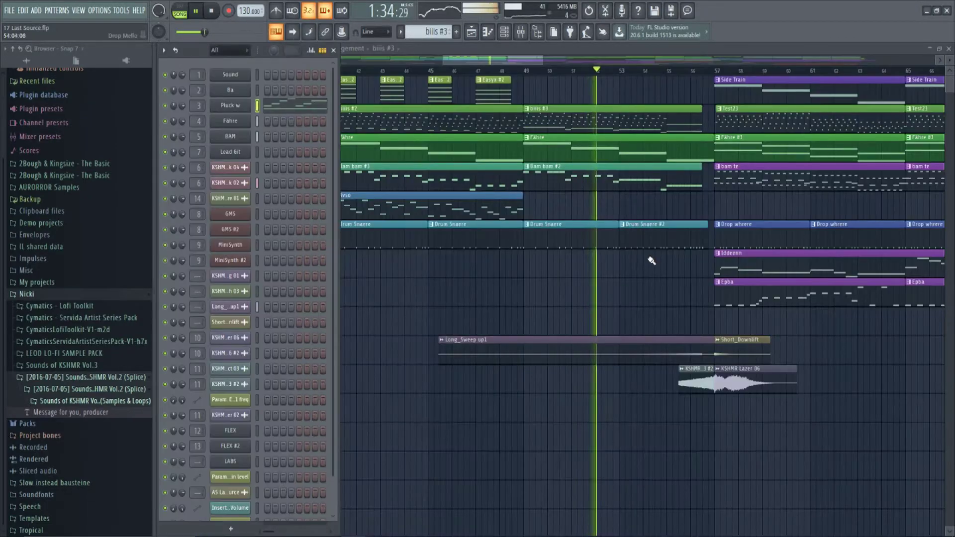
double_click(639, 242)
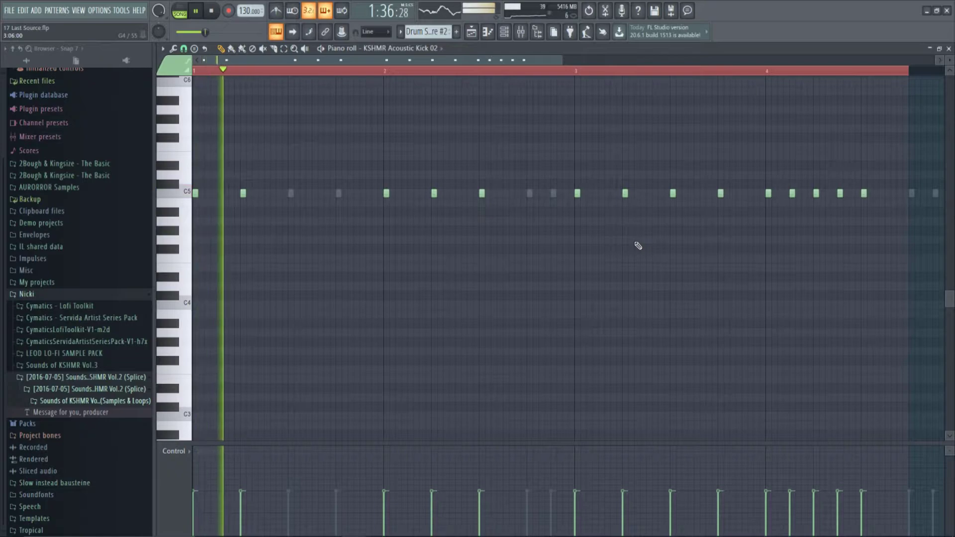
left_click_drag(613, 247, 469, 258)
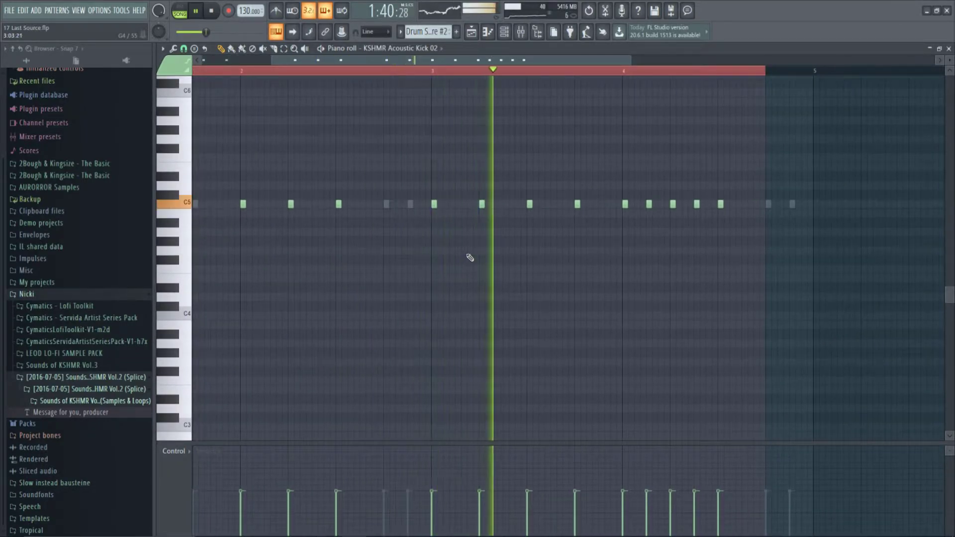
key("Escape")
Step: Check the Iddeenn and bam te notes, then open the Test23 Pluck w chords
key("F6")
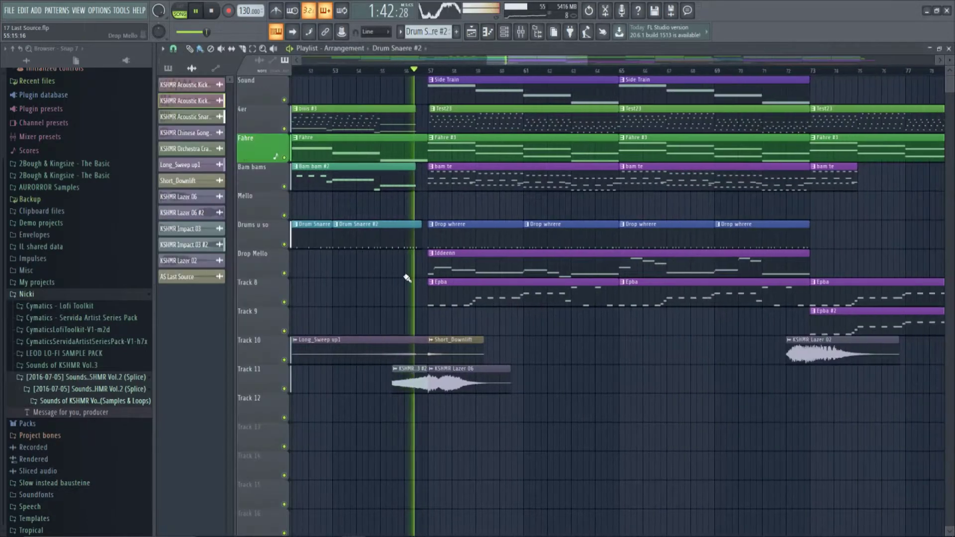
double_click(439, 264)
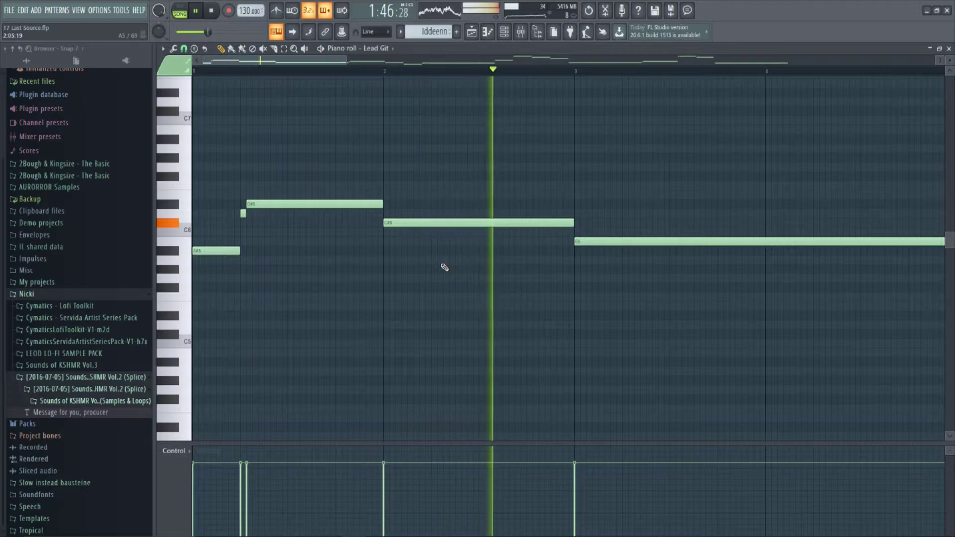
key("Escape")
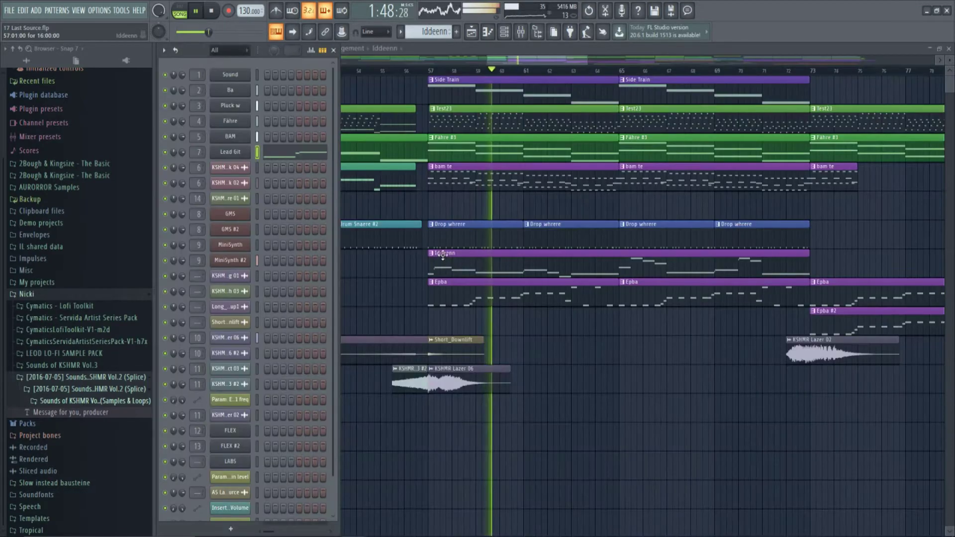
double_click(514, 178)
scroll(502, 213, "down", 6)
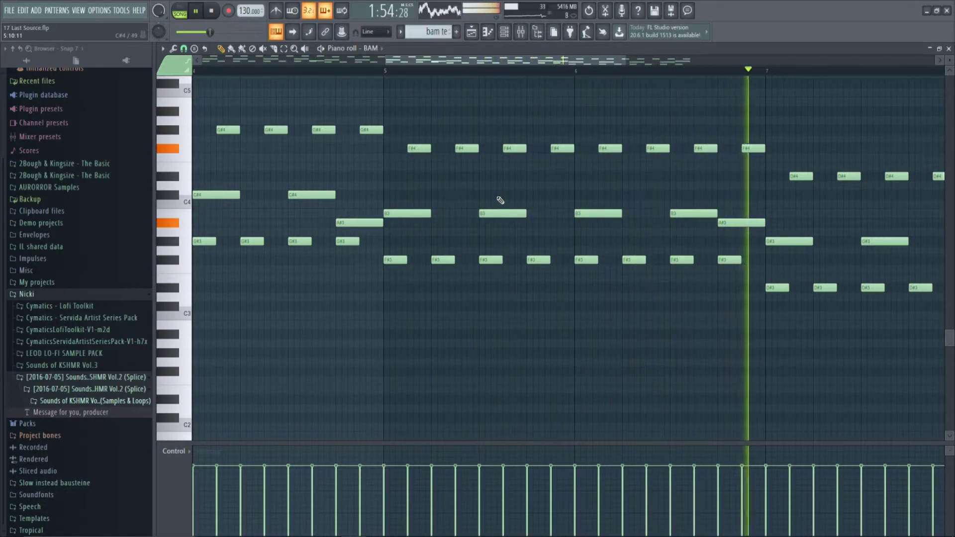
key("F7")
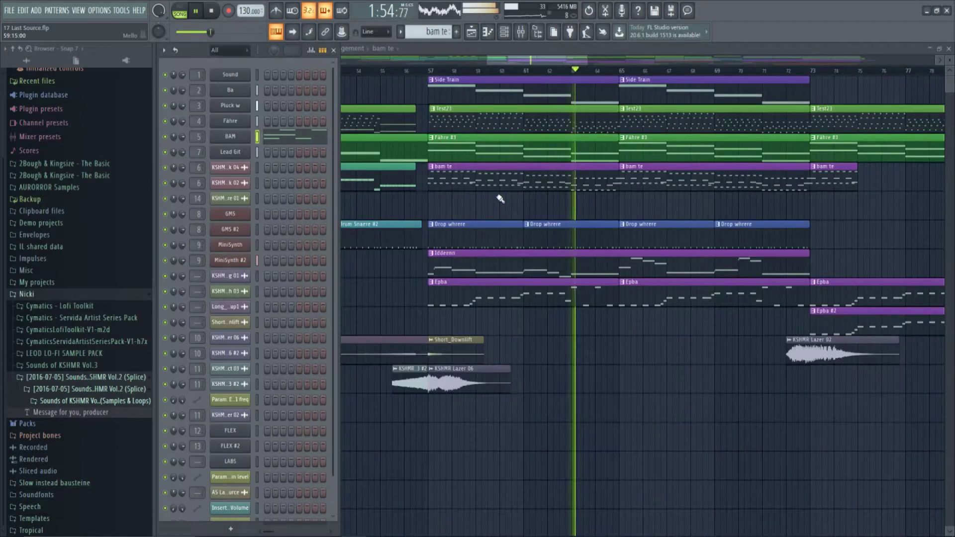
double_click(628, 118)
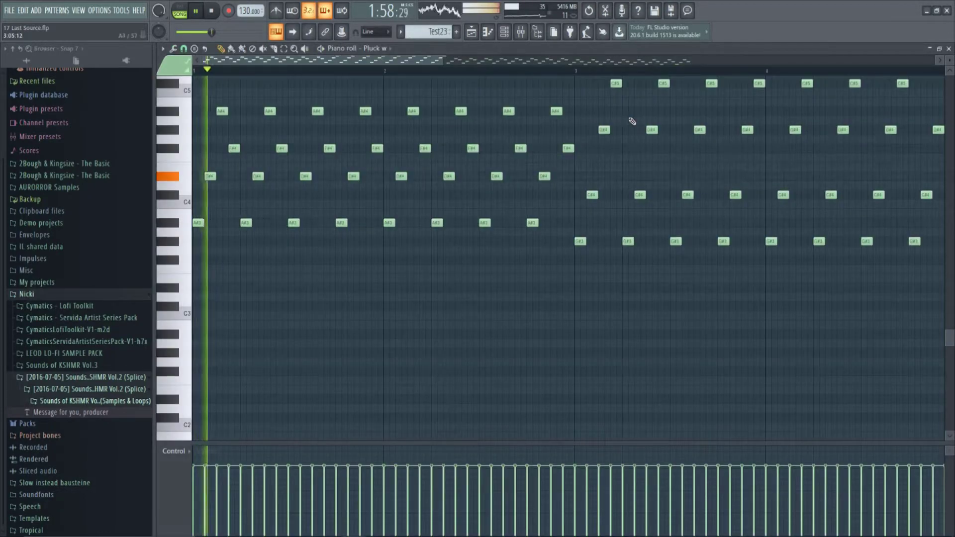
Step: Pan through the Test23 pluck chords and close its piano roll
scroll(632, 121, "up", 1)
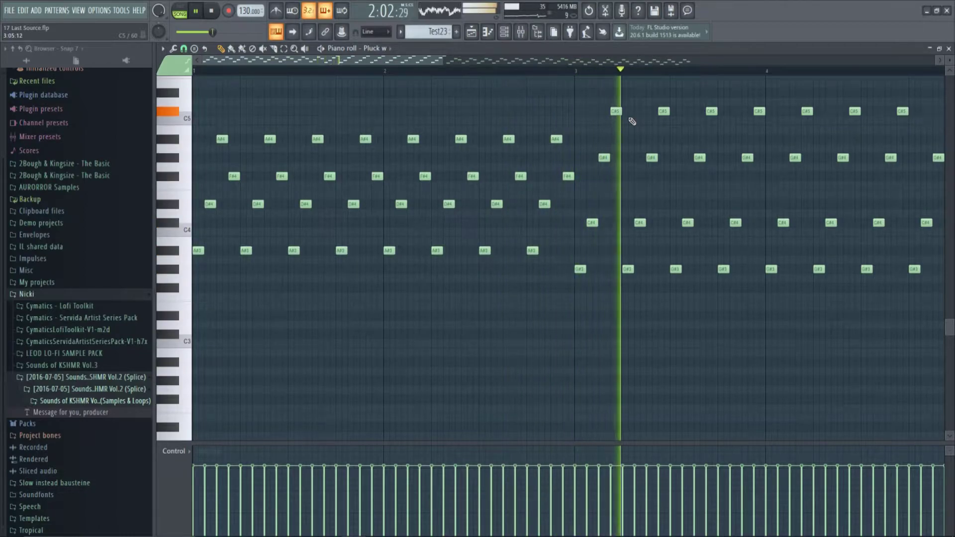
left_click_drag(625, 144, 298, 196)
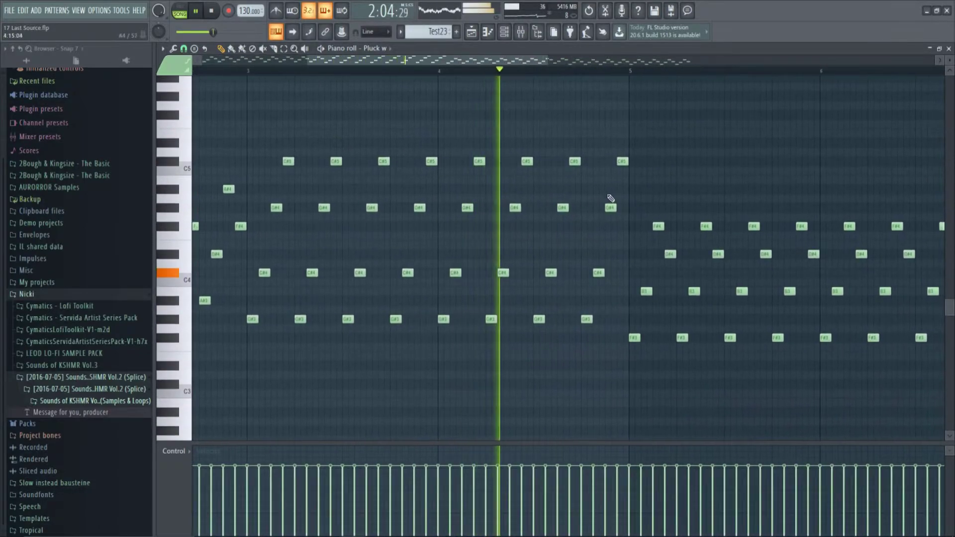
left_click_drag(610, 199, 260, 173)
mouse_move(401, 157)
left_mouse_down()
mouse_move(344, 155)
mouse_move(417, 161)
left_mouse_up()
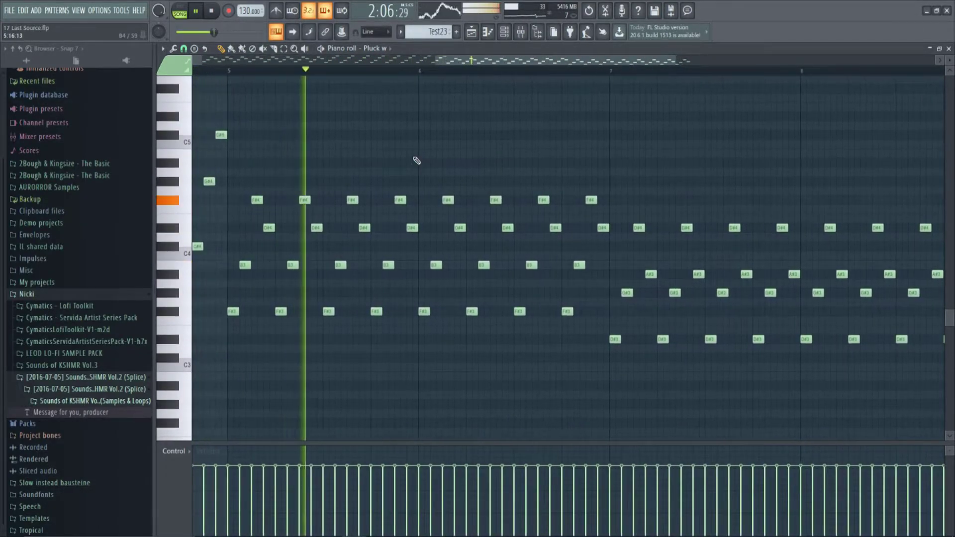
key("F7")
key("F7")
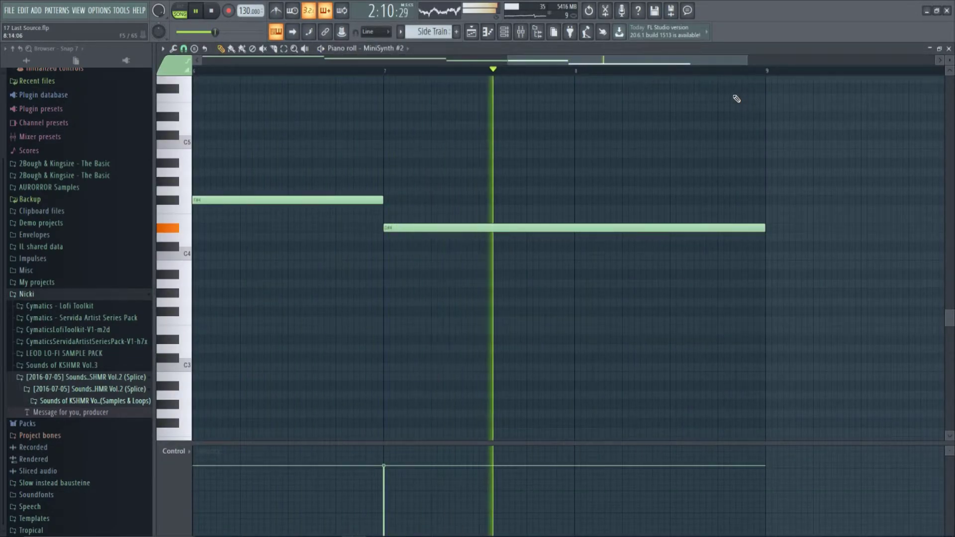
Step: Close the Side Train notes, then browse the Epba Ba bassline before returning
key("F7")
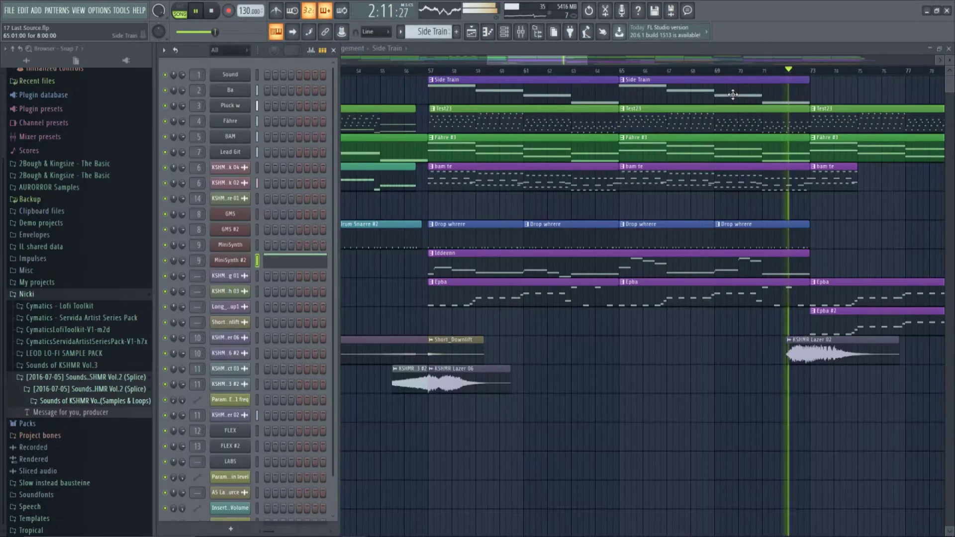
double_click(817, 284)
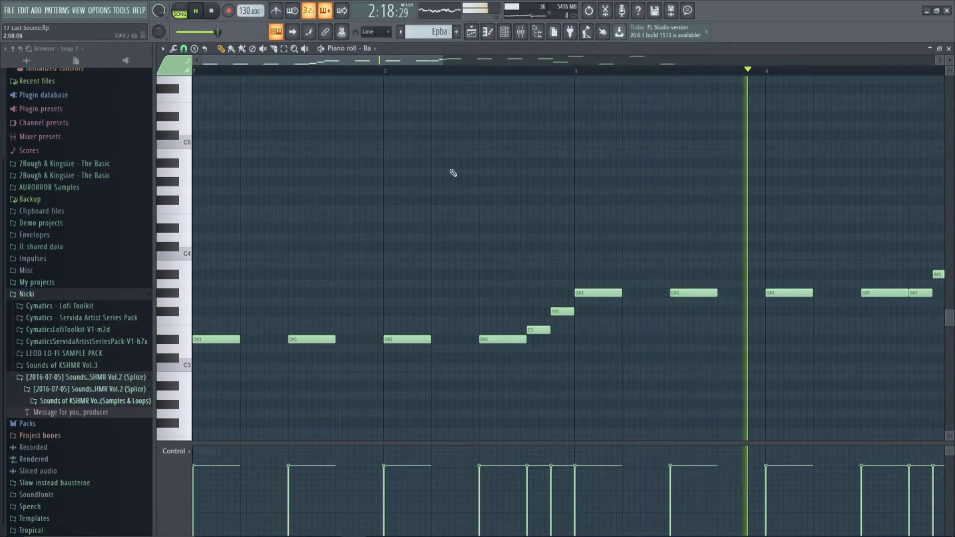
left_click_drag(279, 59, 523, 64)
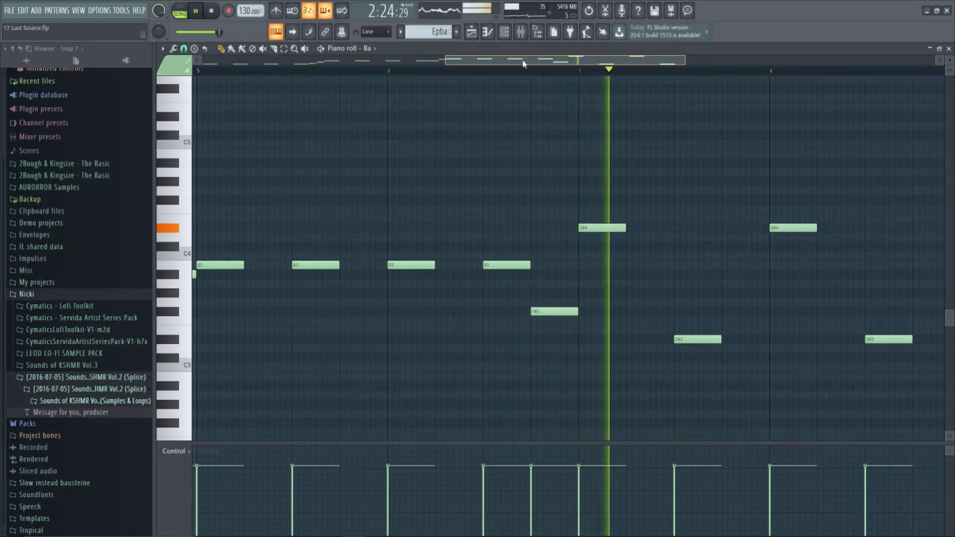
left_click_drag(523, 63, 629, 61)
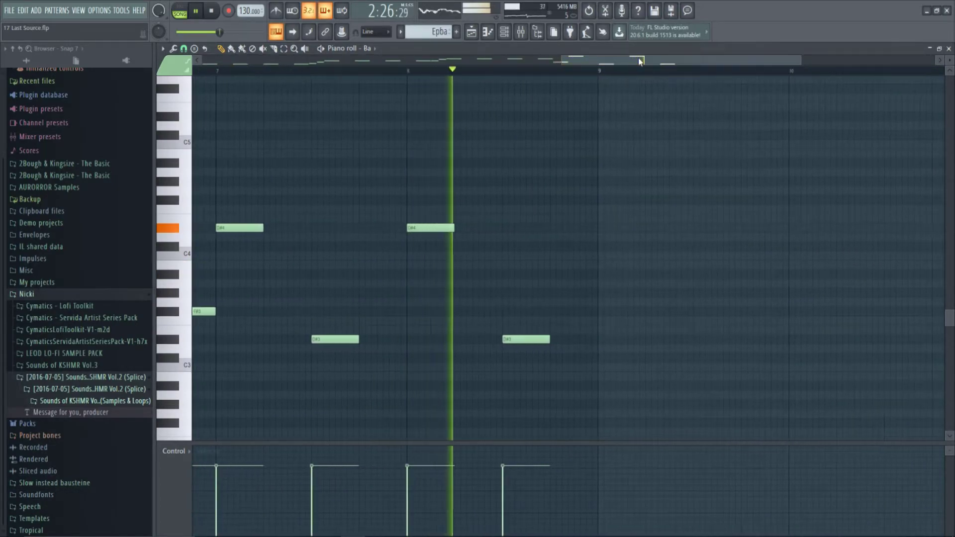
key("F5")
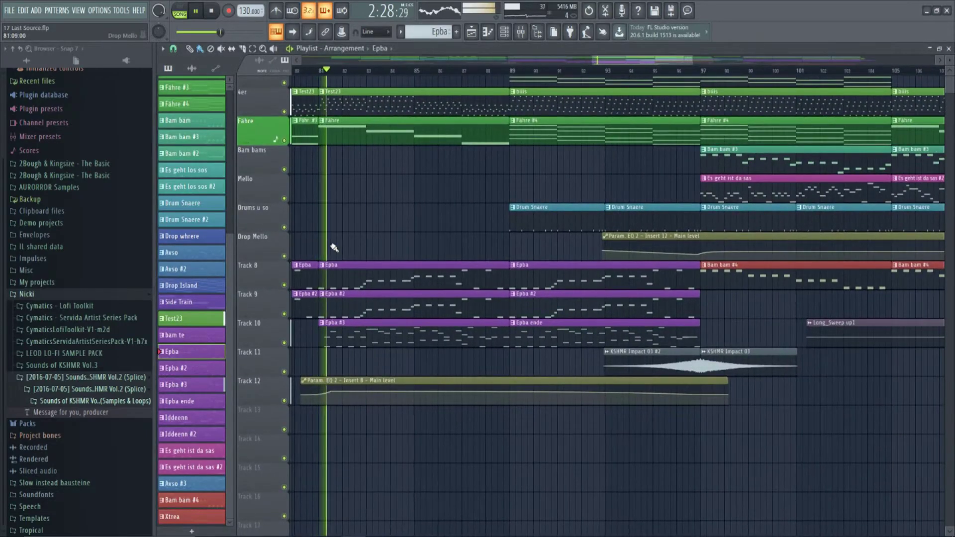
Step: Open the Epba #3 pattern and show the GMS #2 channel's notes instead
double_click(344, 338)
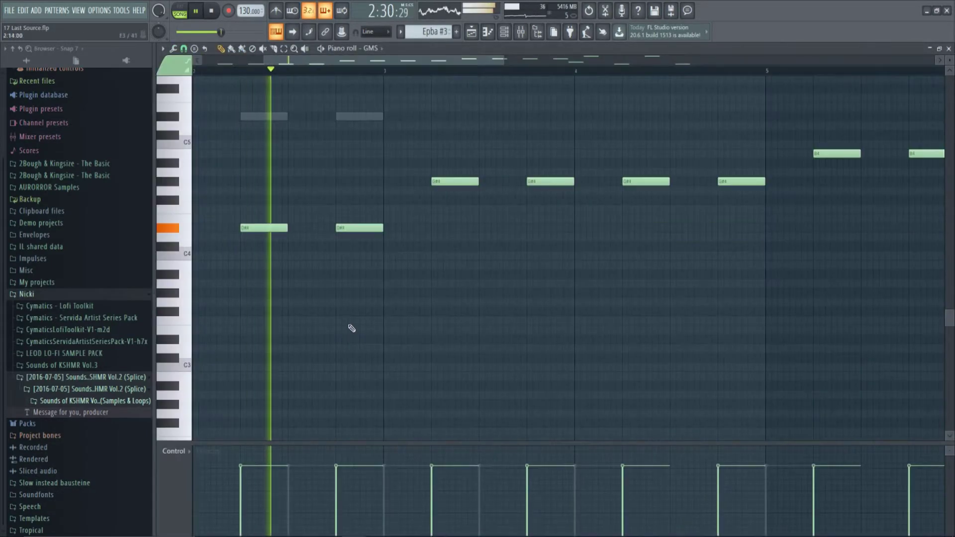
left_click(339, 48)
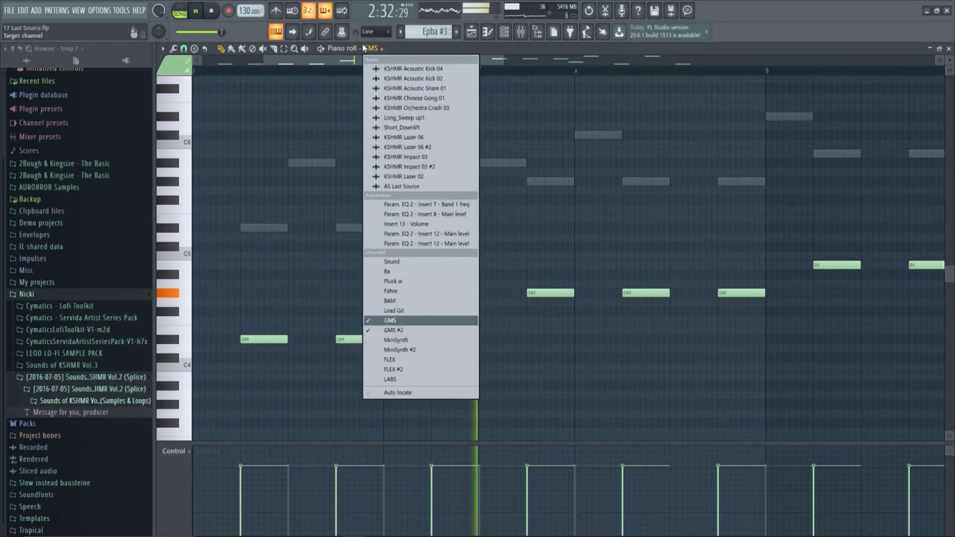
left_click(430, 331)
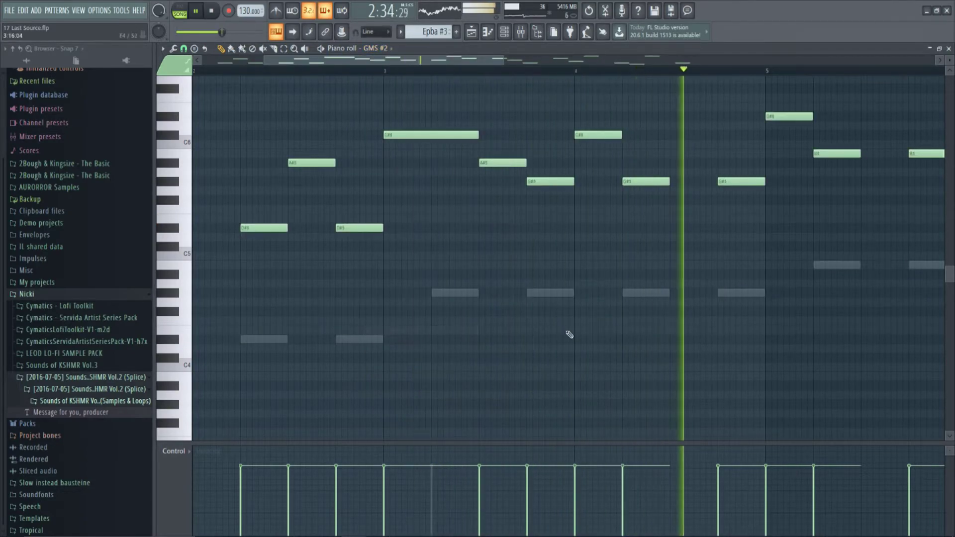
left_click_drag(634, 50, 707, 55)
key("Escape")
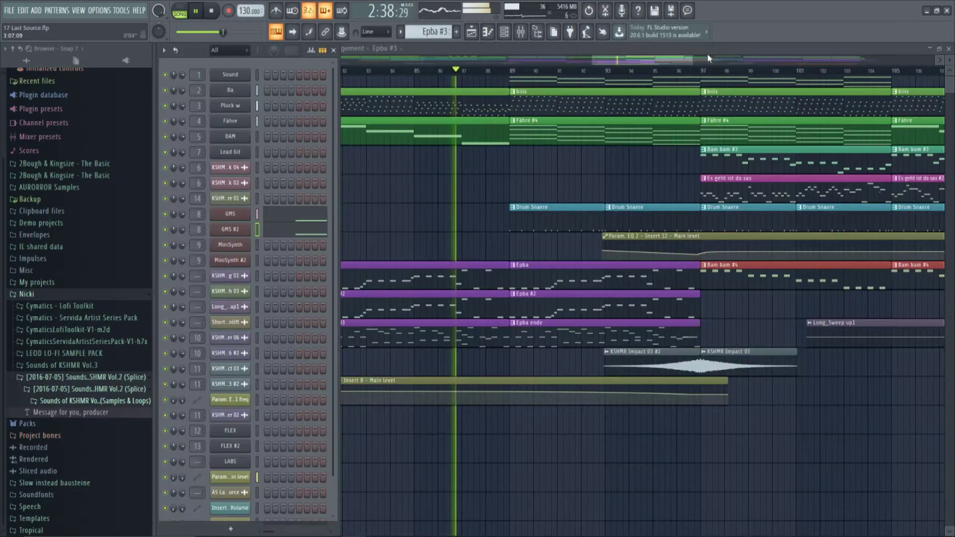
Step: View the Fähre #4 and Easyx #2 notes, then hide the channel rack
scroll(550, 224, "up", 1)
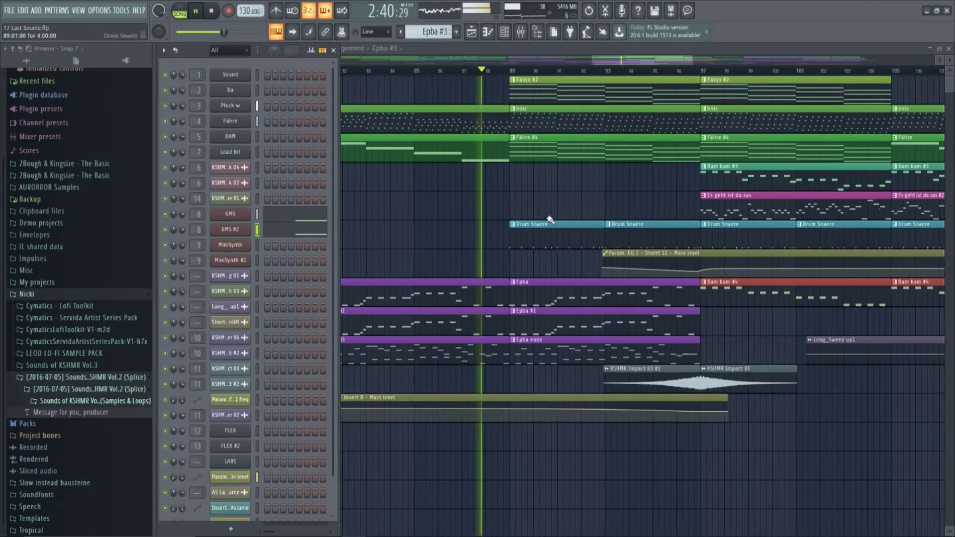
double_click(525, 156)
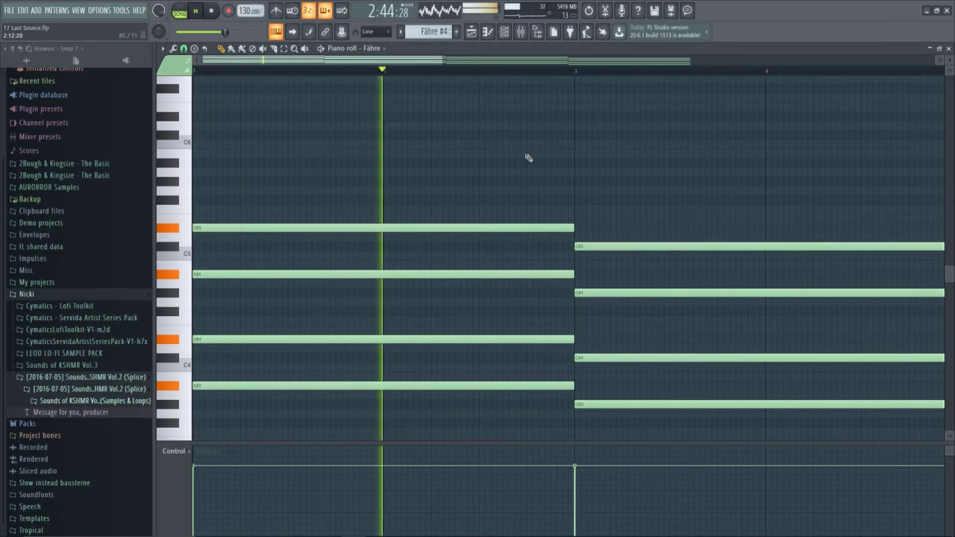
key("F7")
double_click(577, 101)
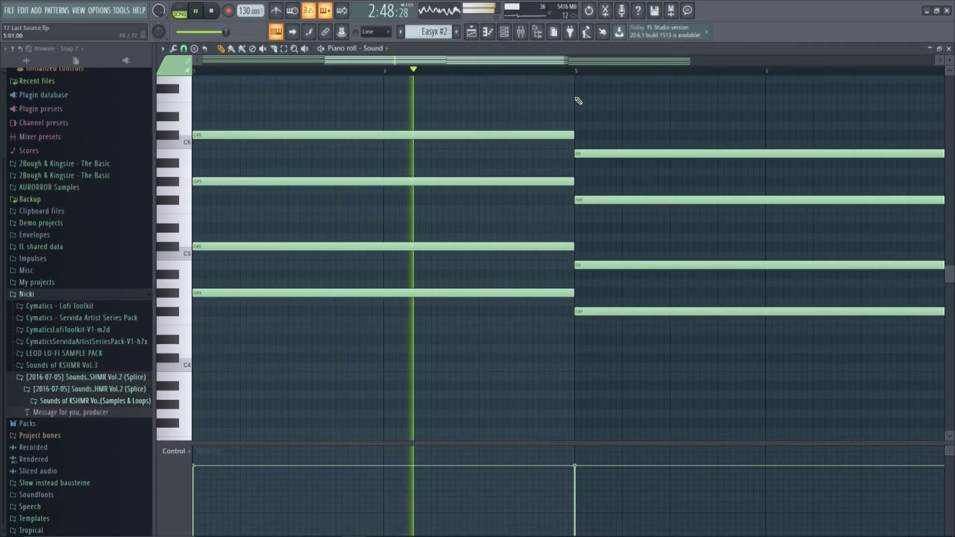
key("F7")
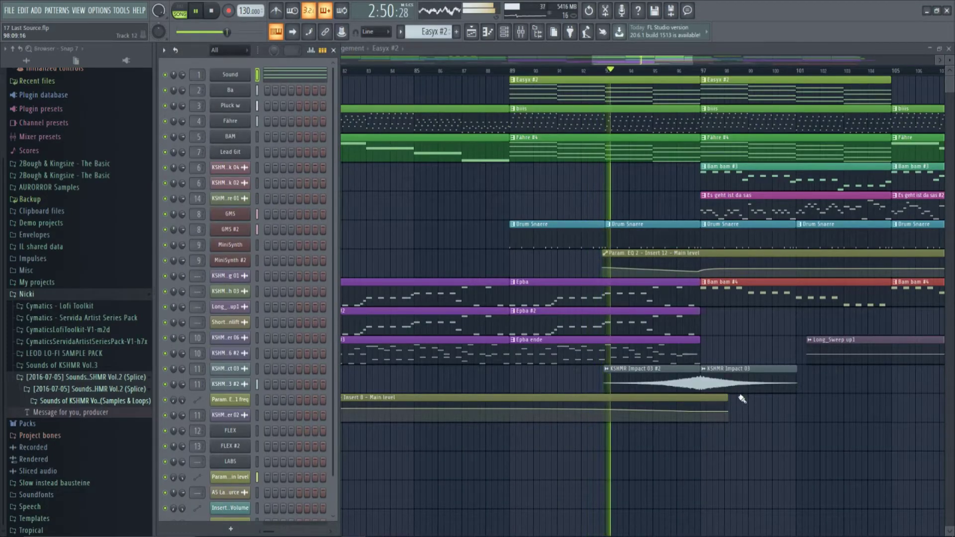
key("F6")
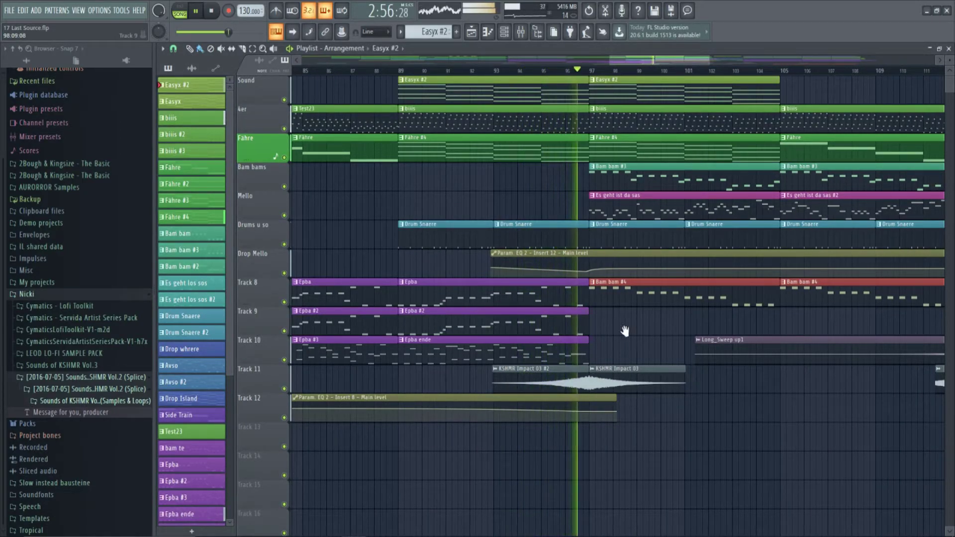
Step: Open the Es geht ist da sas FLEX notes and pan across them
left_click_drag(625, 331, 554, 278)
double_click(526, 210)
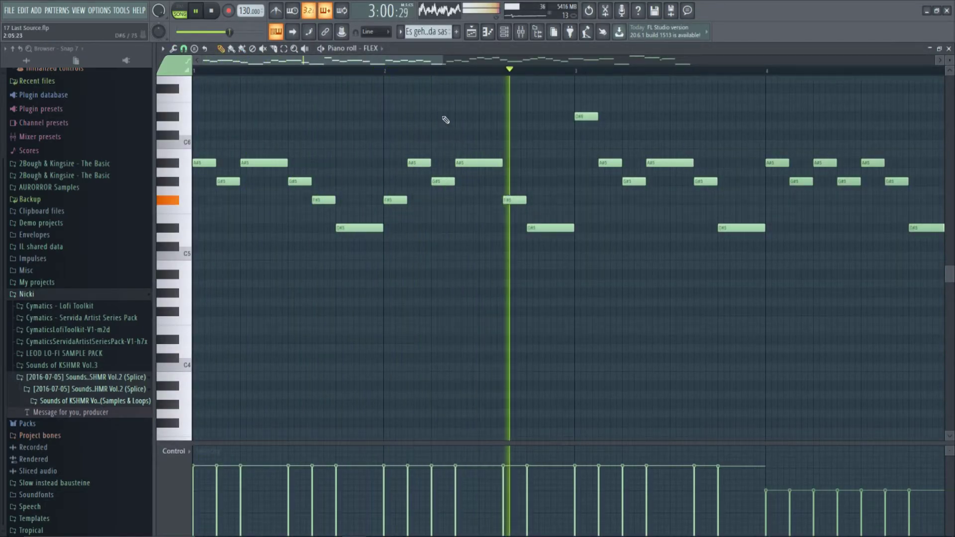
scroll(450, 125, "up", 3)
left_click_drag(404, 61, 625, 65)
key("Escape")
Step: Reopen the Es geht ist da sas notes, then pan through the #2 pattern's melody
double_click(628, 209)
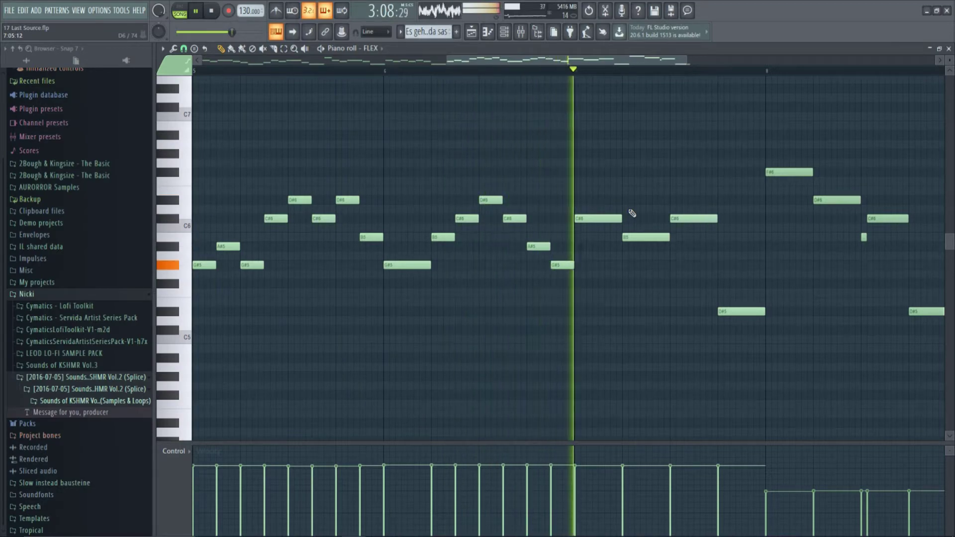
left_click_drag(592, 62, 657, 64)
key("Escape")
double_click(752, 200)
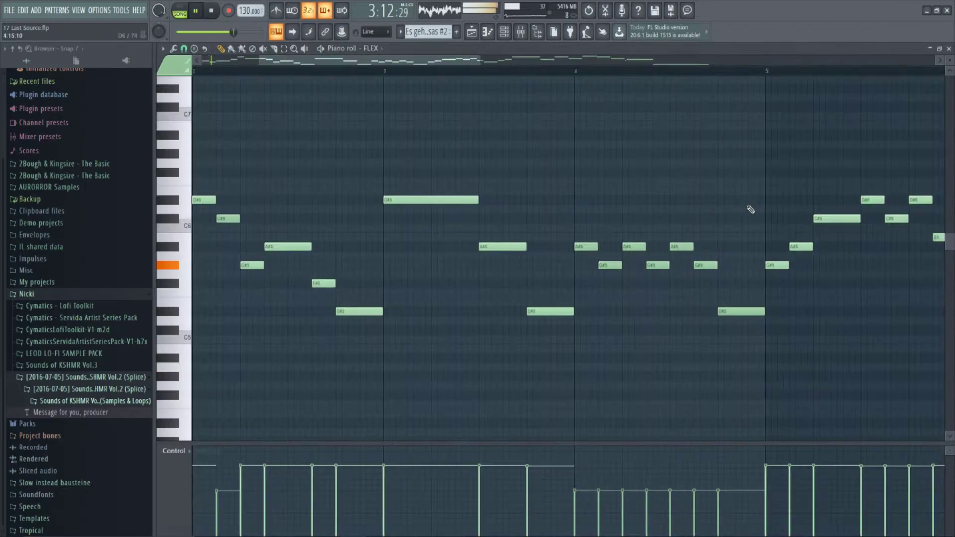
left_click_drag(584, 162, 486, 185)
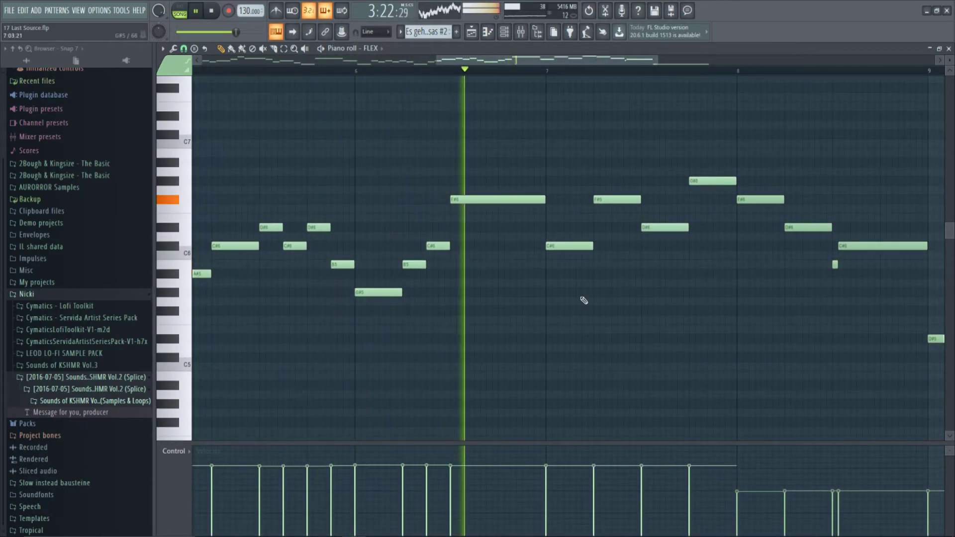
key("F7")
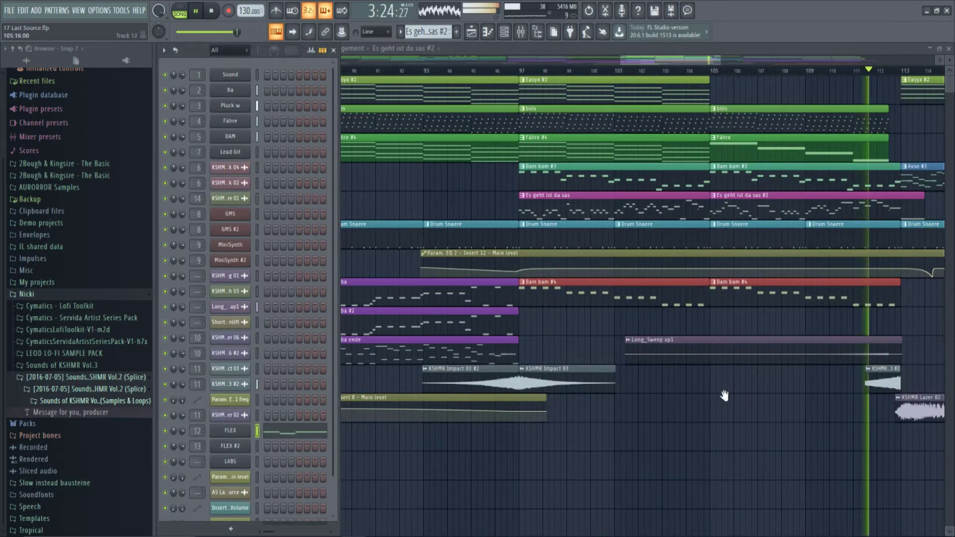
Step: Open the Avso #3 notes and switch the piano roll channel from GMS to LABS
key("F6")
double_click(605, 176)
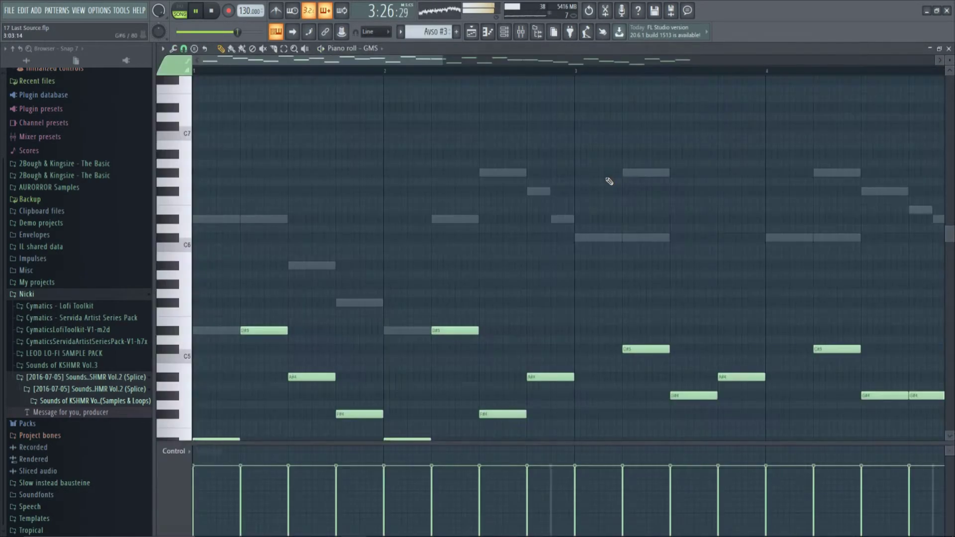
scroll(541, 230, "down", 3)
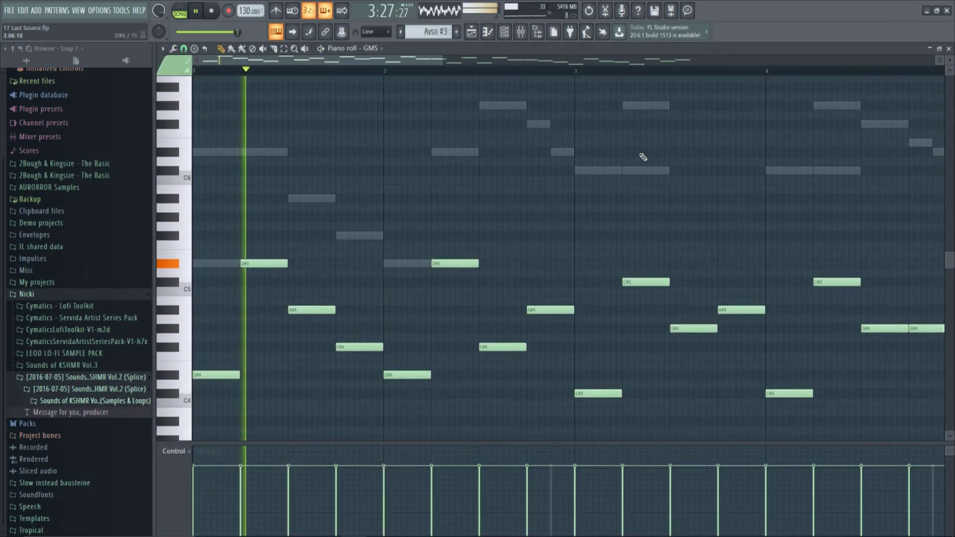
left_click(373, 49)
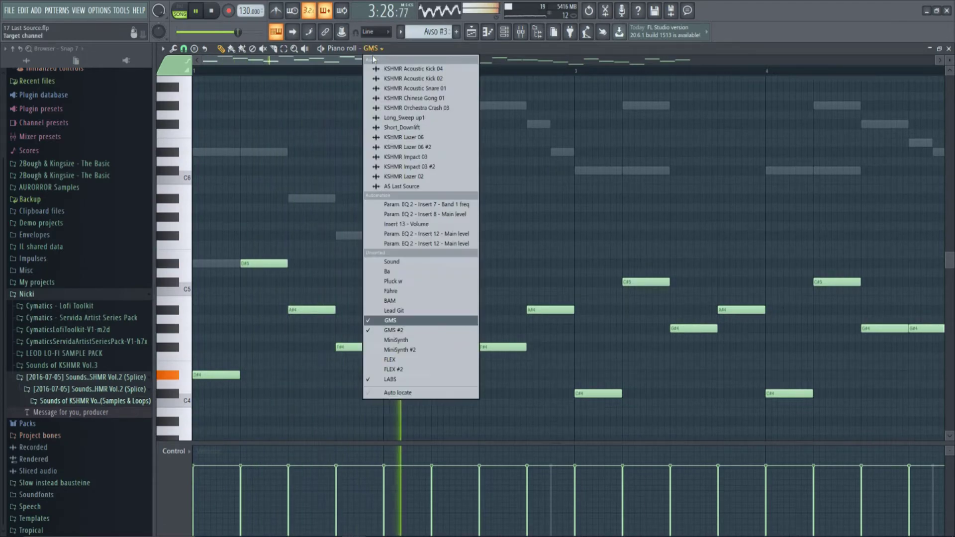
left_click(407, 378)
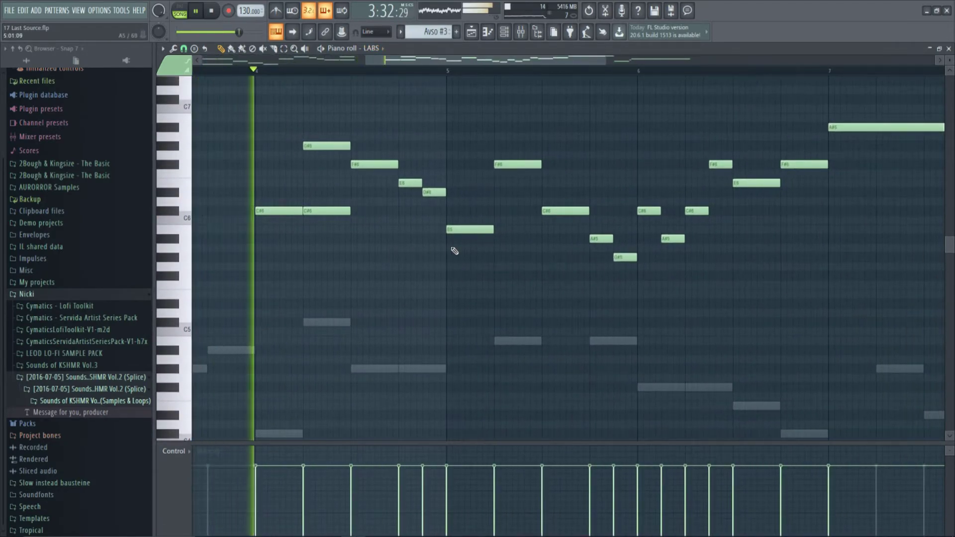
Step: Pan across the LABS melody notes, then close the piano roll and channel rack
left_click_drag(590, 262, 405, 281)
left_click_drag(525, 274, 646, 262)
scroll(597, 266, "up", 2)
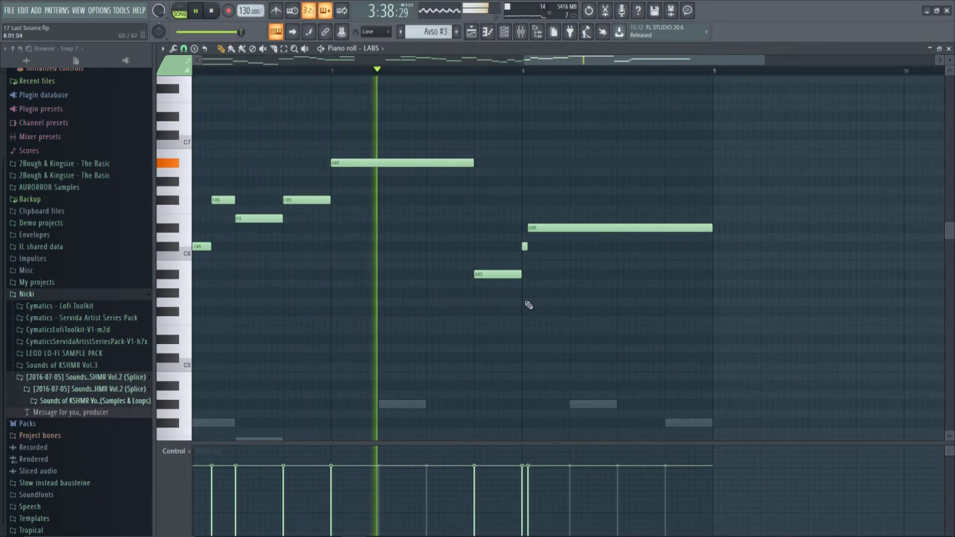
key("F7")
key("F6")
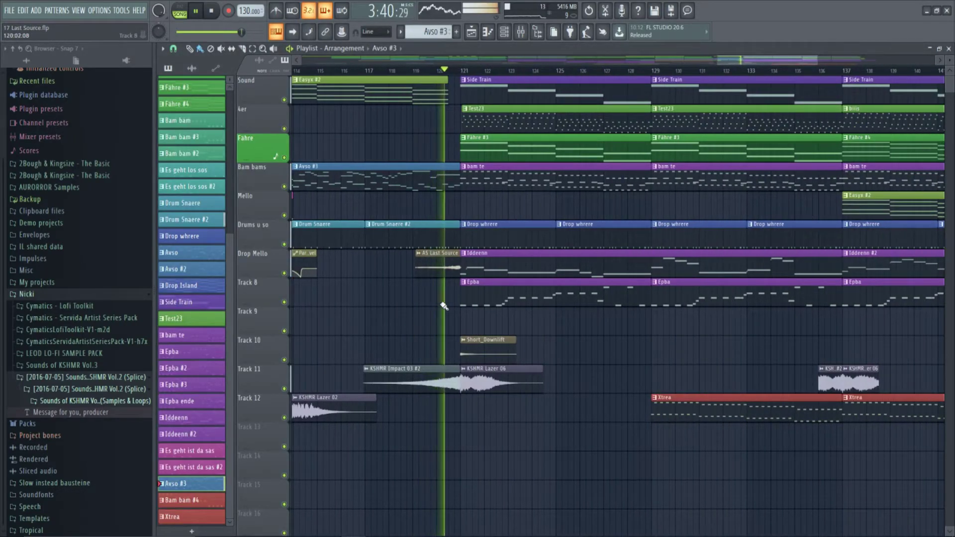
double_click(476, 267)
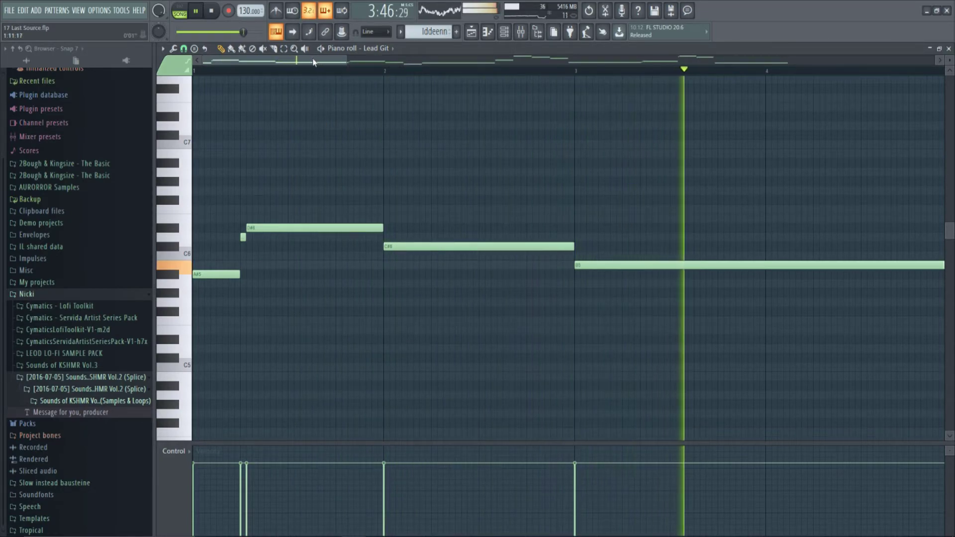
left_click_drag(313, 61, 454, 62)
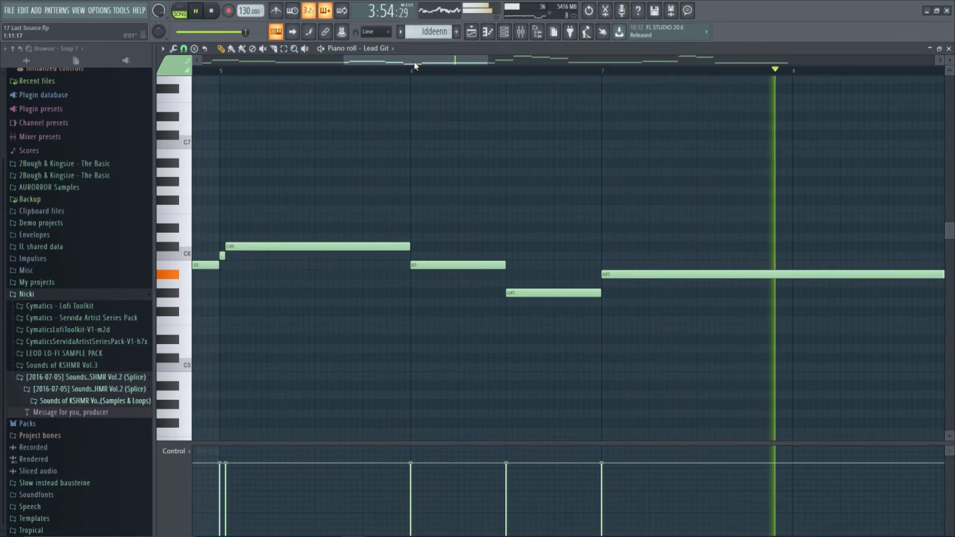
left_click_drag(414, 65, 564, 54)
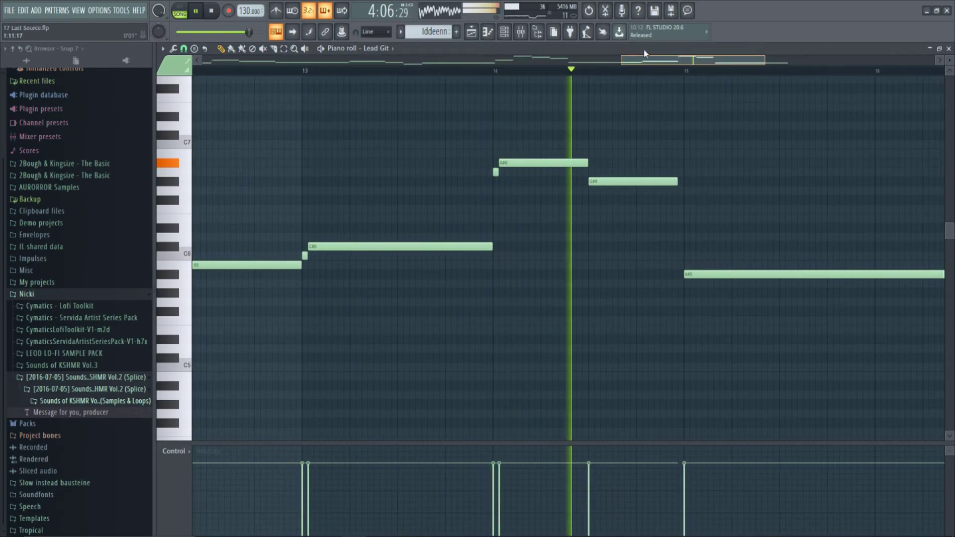
key("F7")
key("F6")
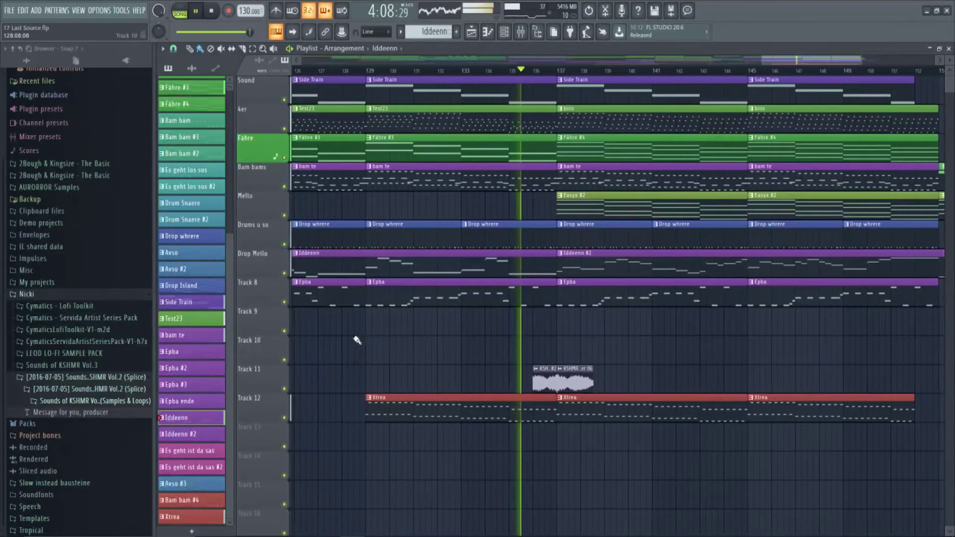
double_click(569, 266)
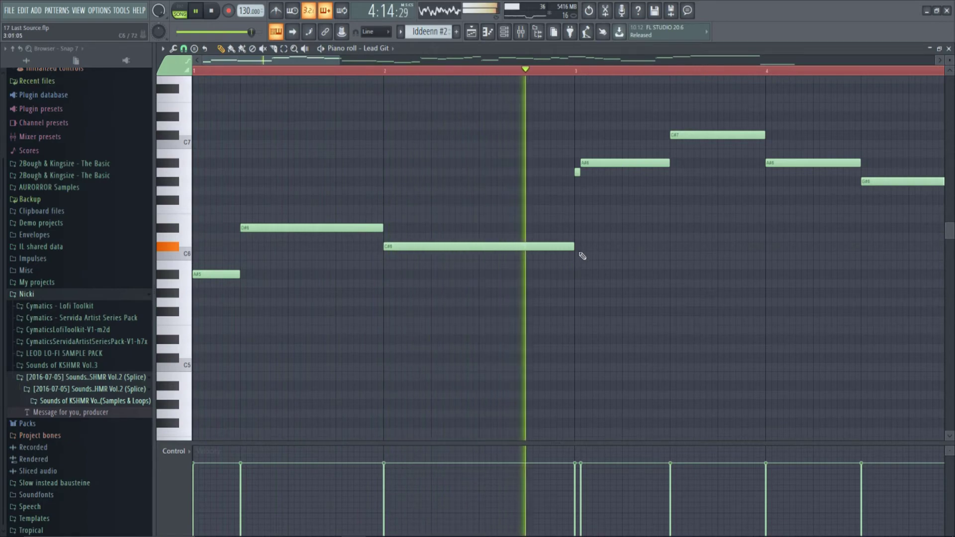
left_click_drag(326, 60, 773, 54)
key("Escape")
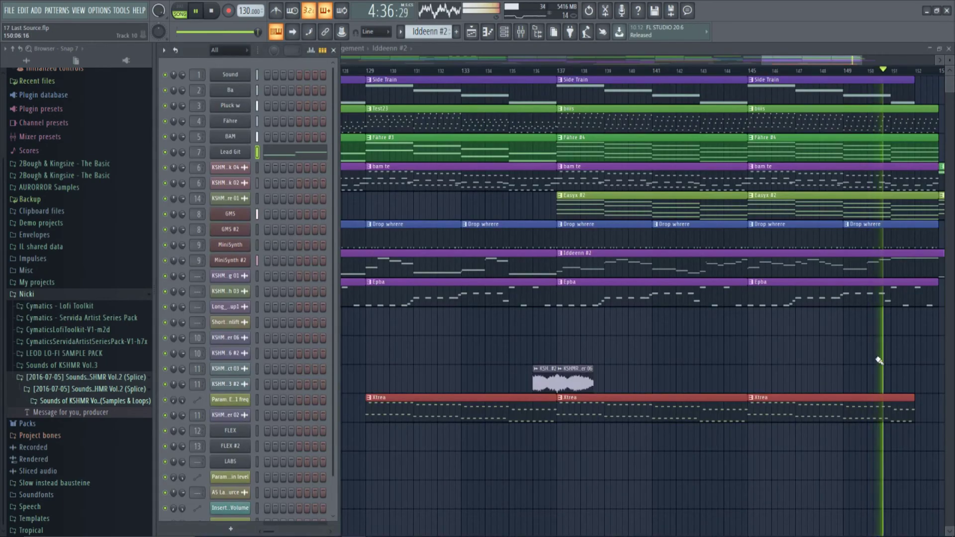
key("F6")
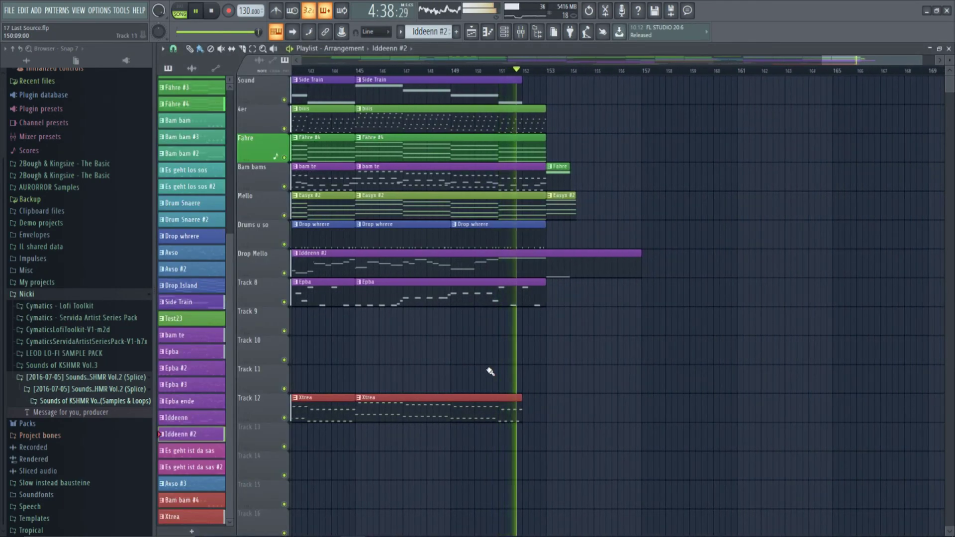